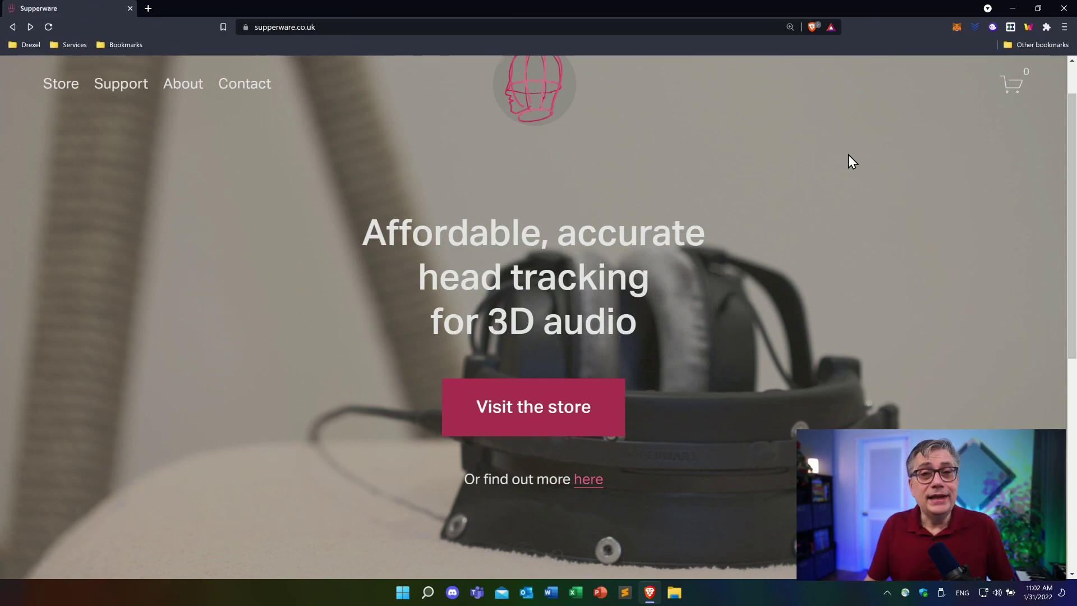
# Close the Supperware store browser window, leaving only the Windows desktop visible.
pyautogui.click(542, 408)
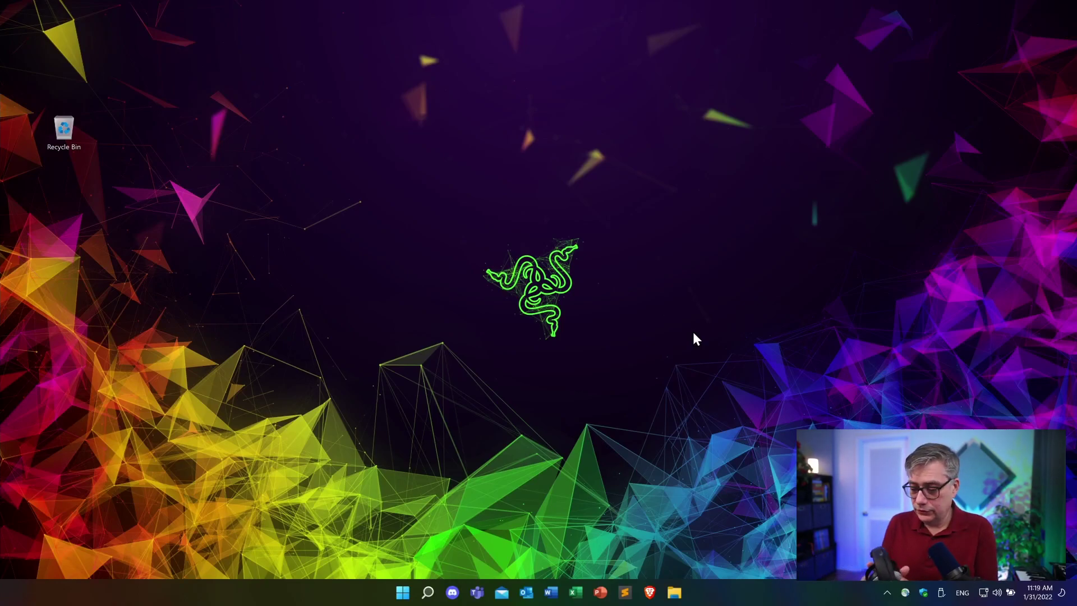
# Launch Bridgehead from the Start menu's Recommended list.
pyautogui.click(402, 595)
pyautogui.click(443, 443)
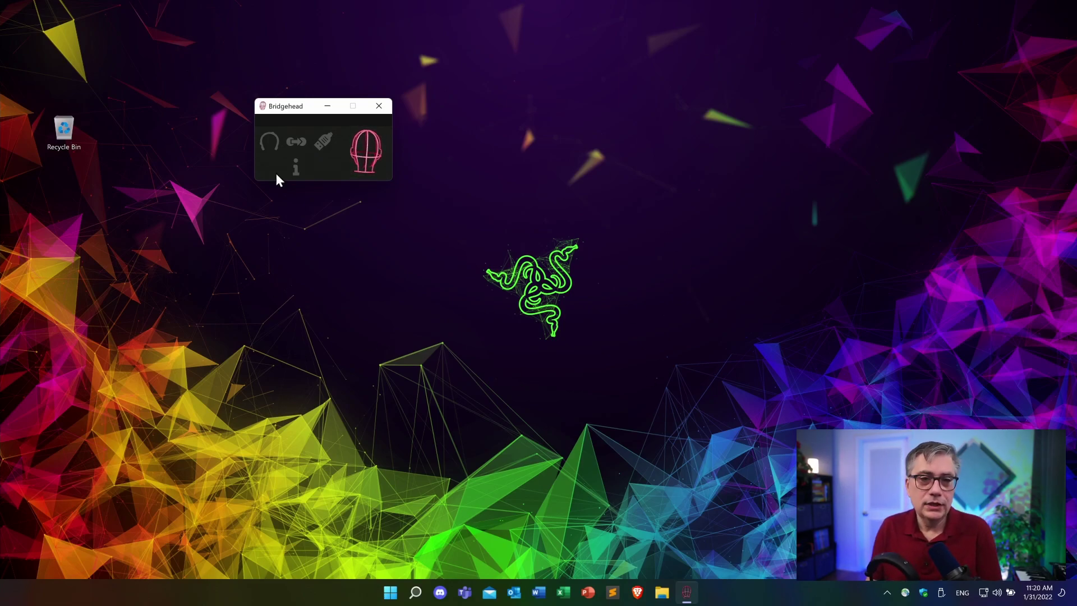
# Move the Bridgehead window higher and bring up its Connection / App Settings page.
pyautogui.click(270, 142)
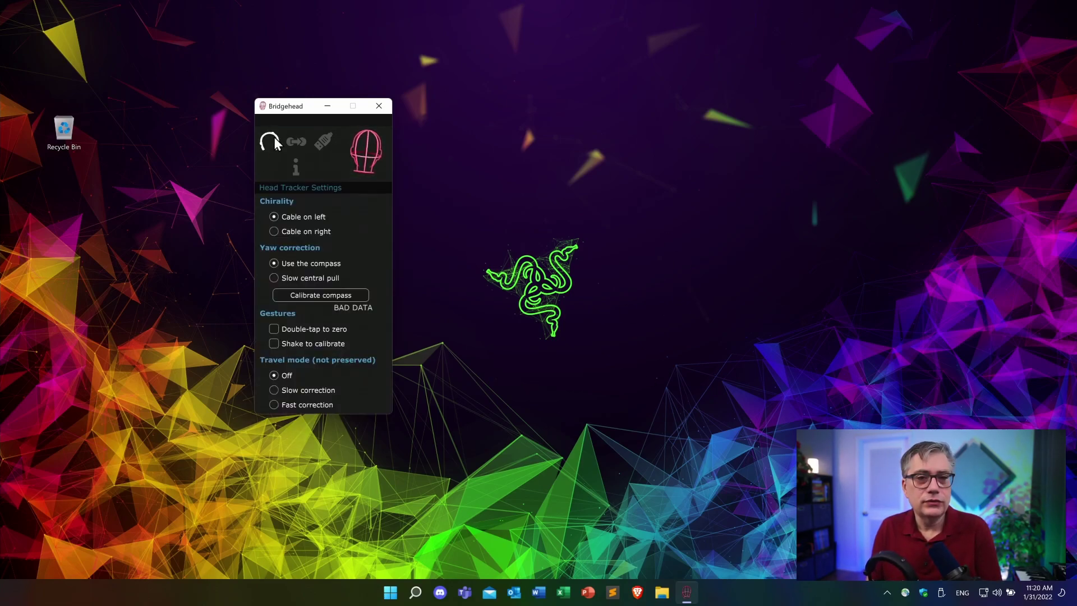
pyautogui.moveTo(291, 110); pyautogui.dragTo(287, 92)
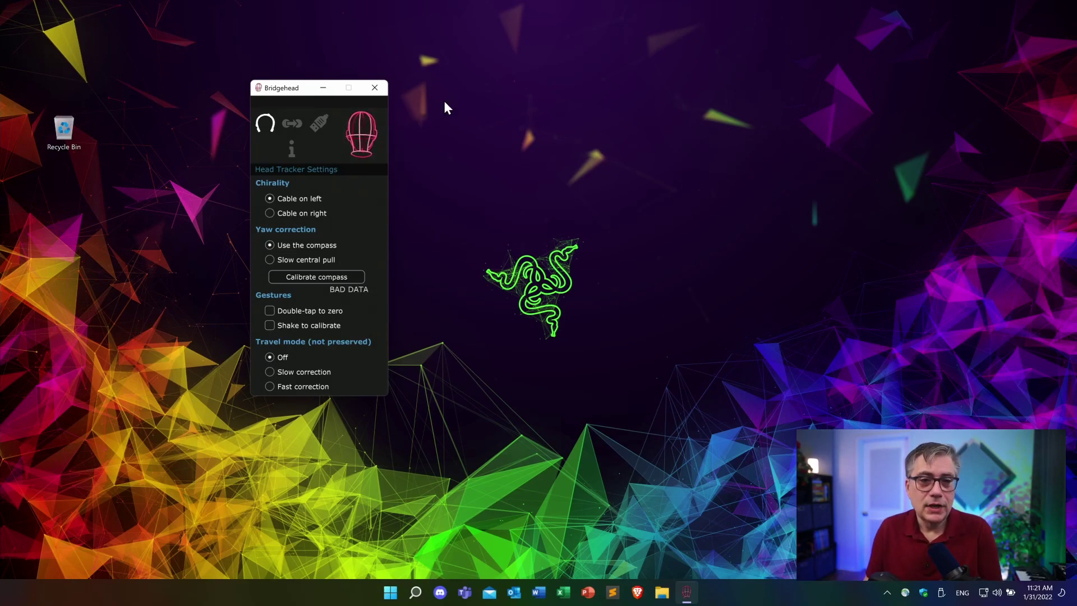
pyautogui.click(319, 123)
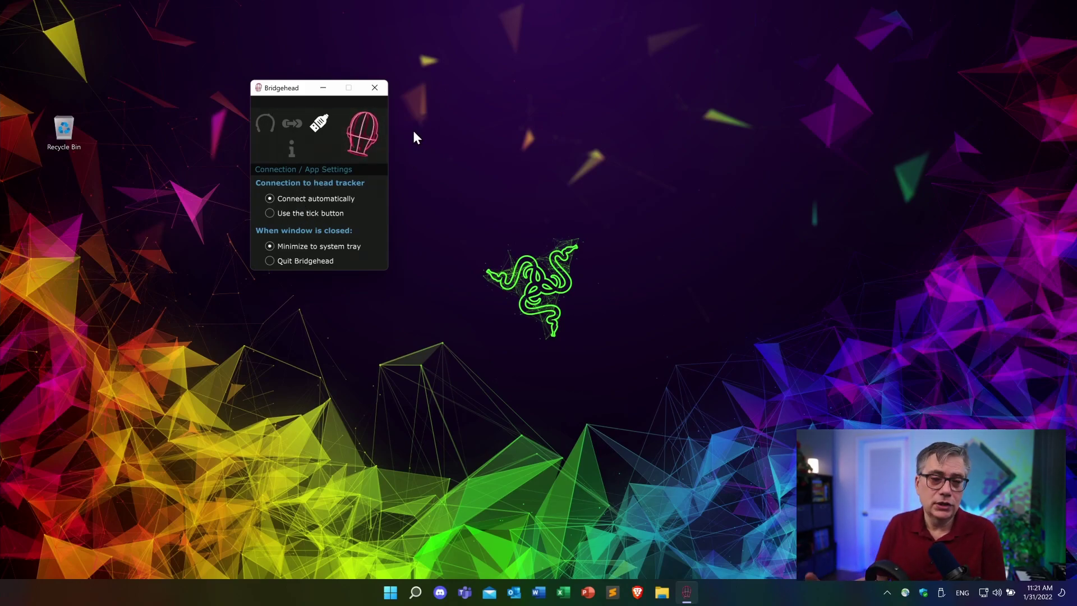
# Keep tracker connection automatic and view Bridge Settings: 50Hz, Quaternion (composite) profile.
pyautogui.click(269, 213)
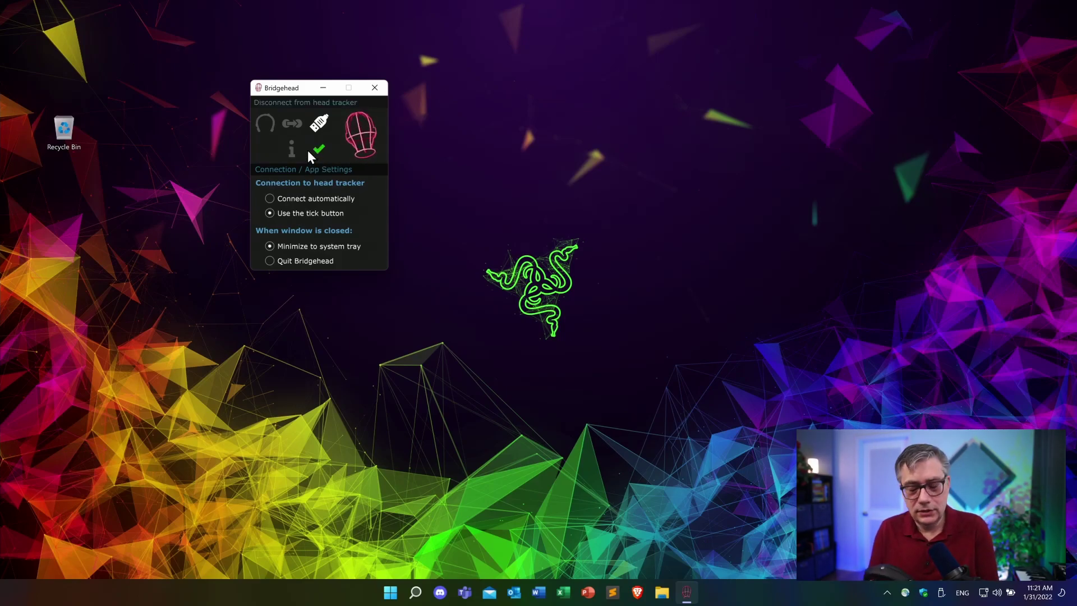
pyautogui.click(270, 199)
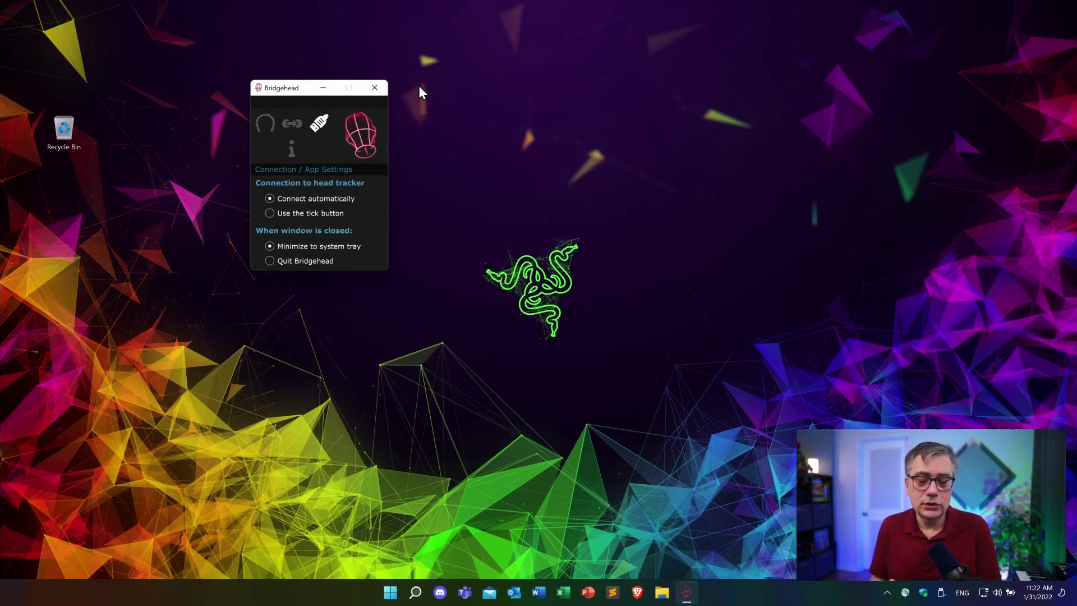
pyautogui.click(292, 126)
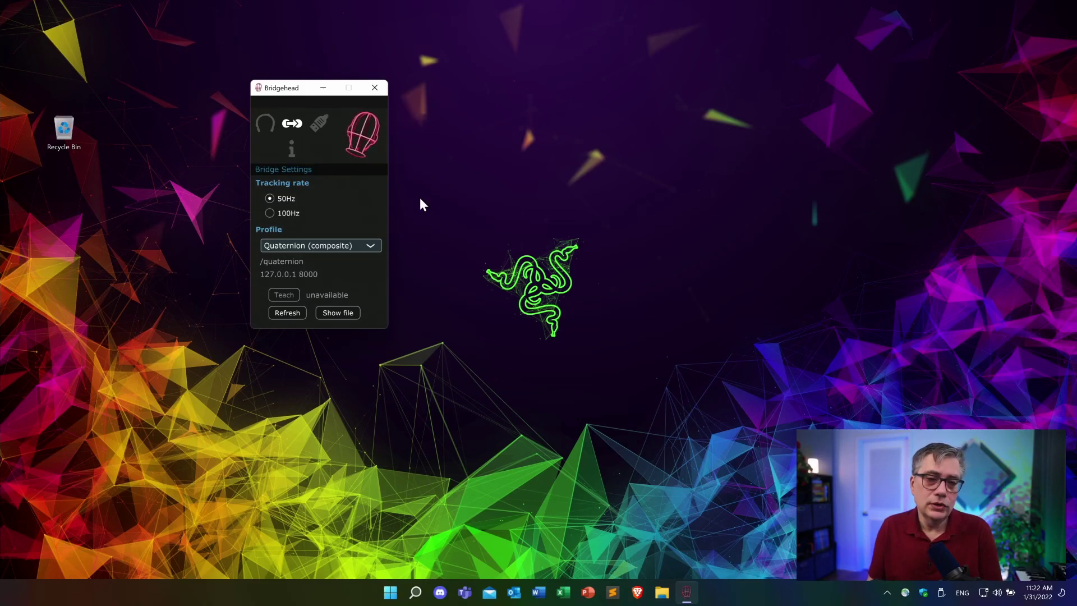
# Open Bridgehead's tracking profile list, with Quaternion (composite) still checked.
pyautogui.click(371, 243)
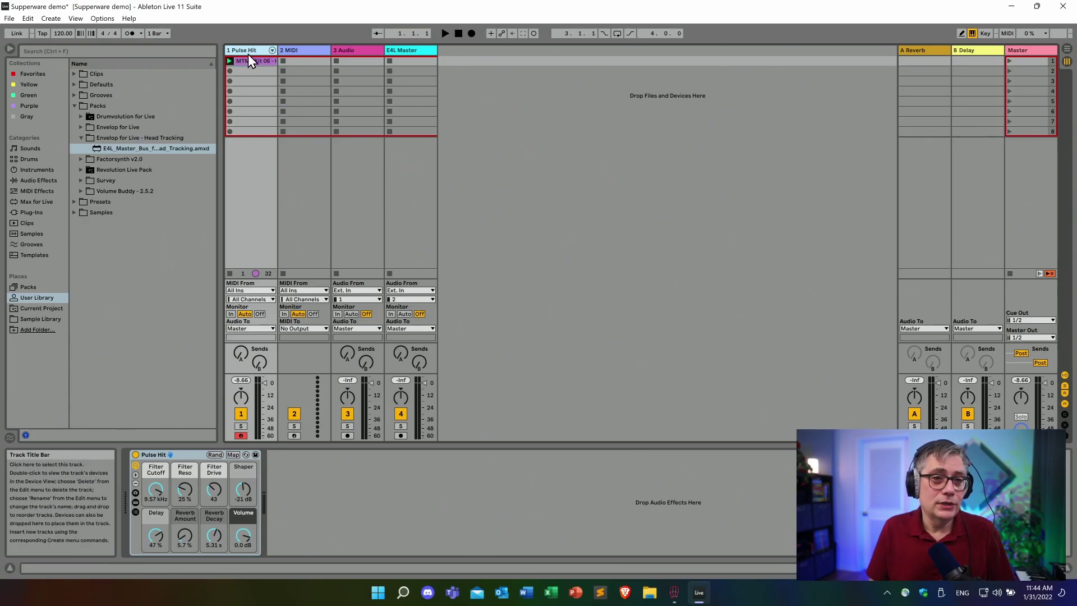
# Launch scene 1 to play the MTM3 Kit 06 drum clip on Pulse Hit.
pyautogui.click(1008, 62)
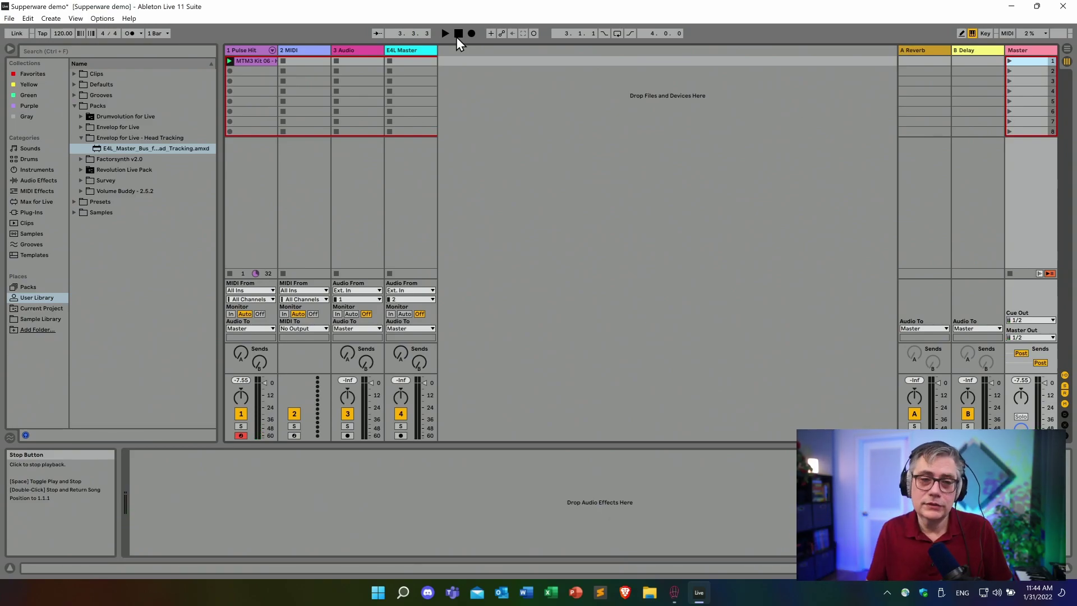
pyautogui.click(245, 50)
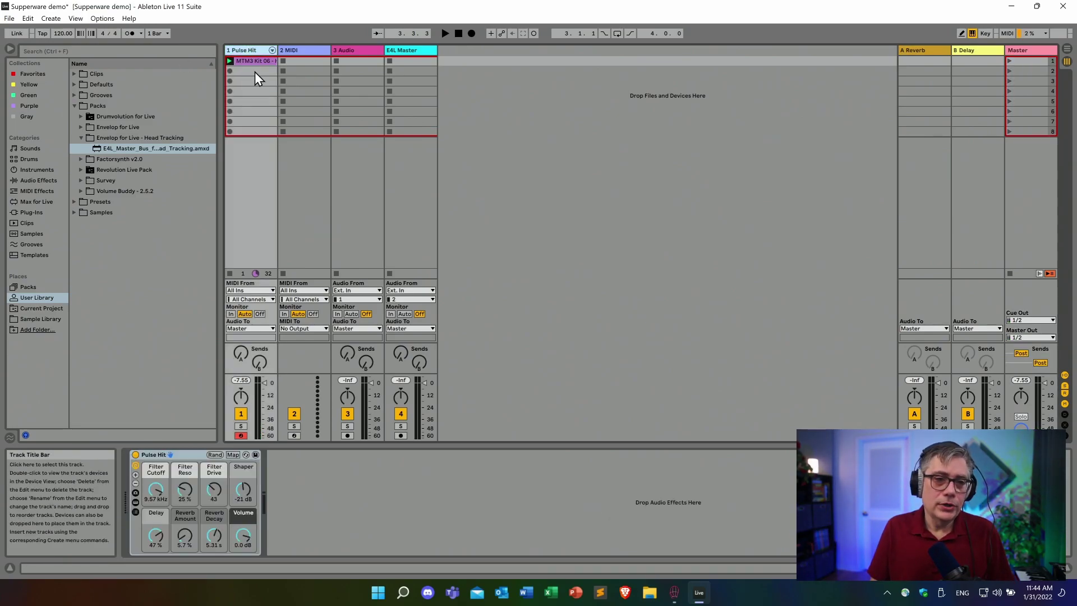
pyautogui.click(82, 138)
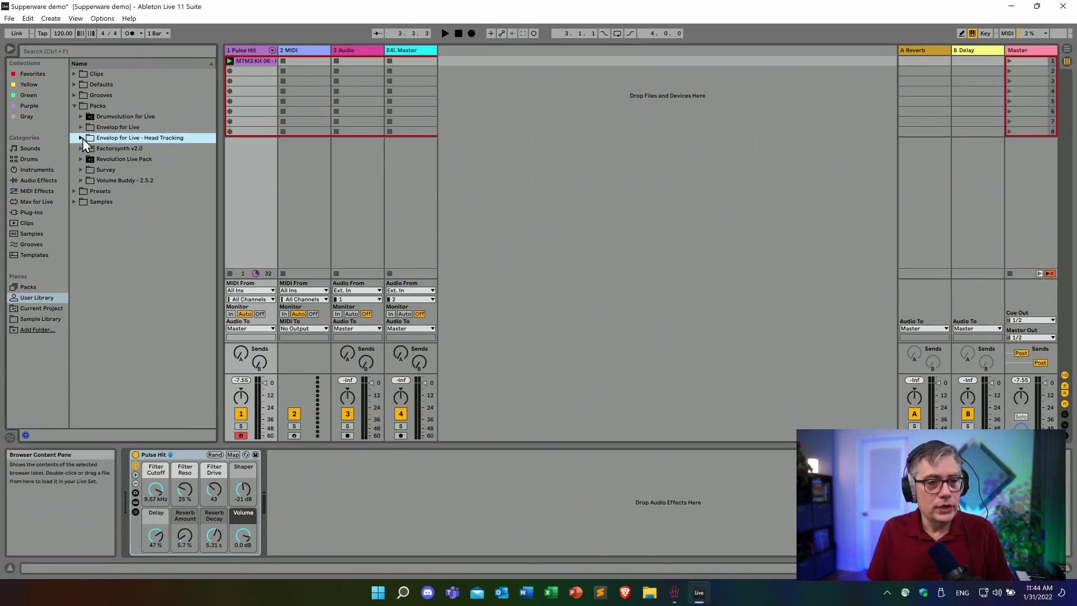
pyautogui.click(81, 128)
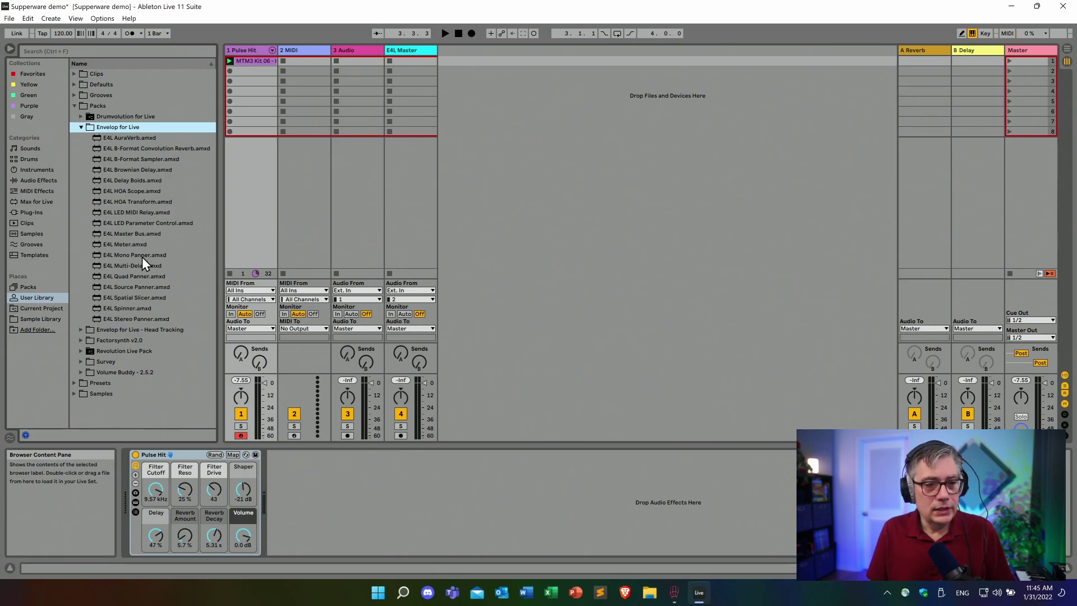
pyautogui.click(136, 287)
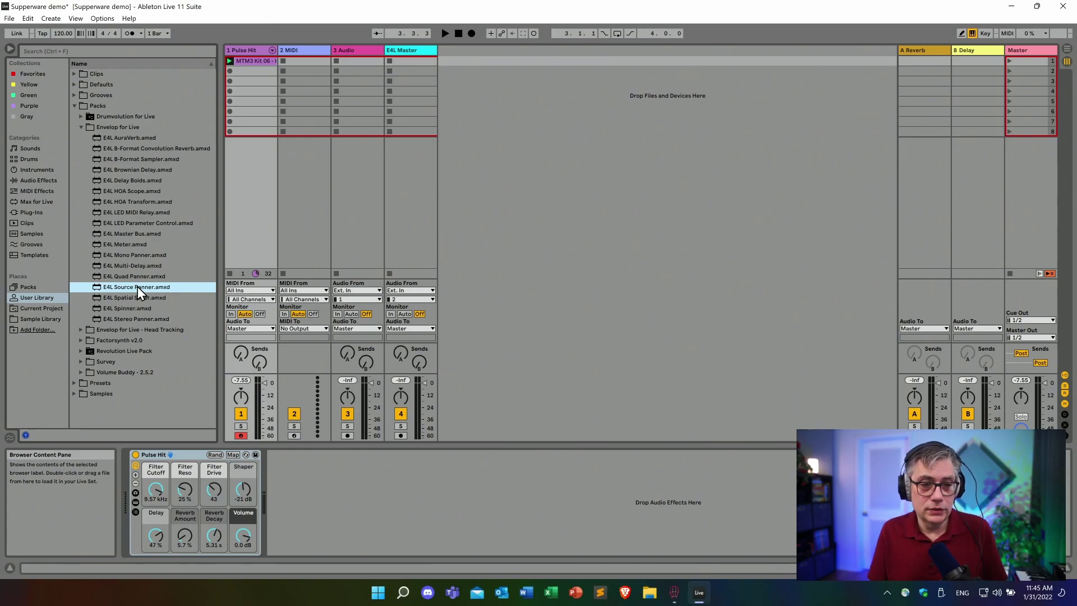
pyautogui.moveTo(137, 288); pyautogui.dragTo(330, 503)
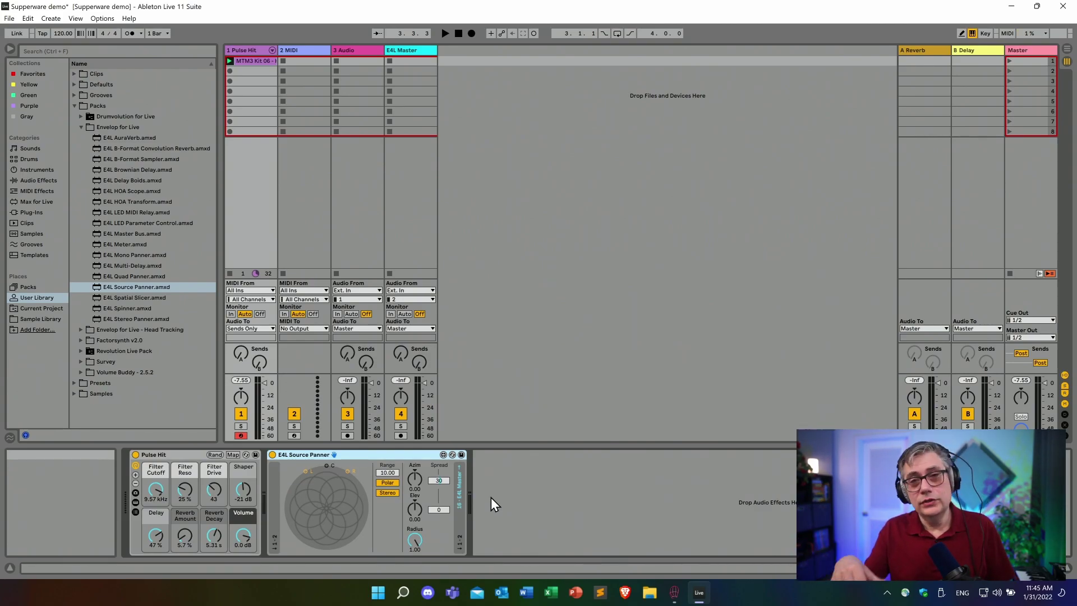
# Load E4L_Master_Bus_for_Head_Tracking from the Head Tracking pack onto the E4L Master track.
pyautogui.click(419, 53)
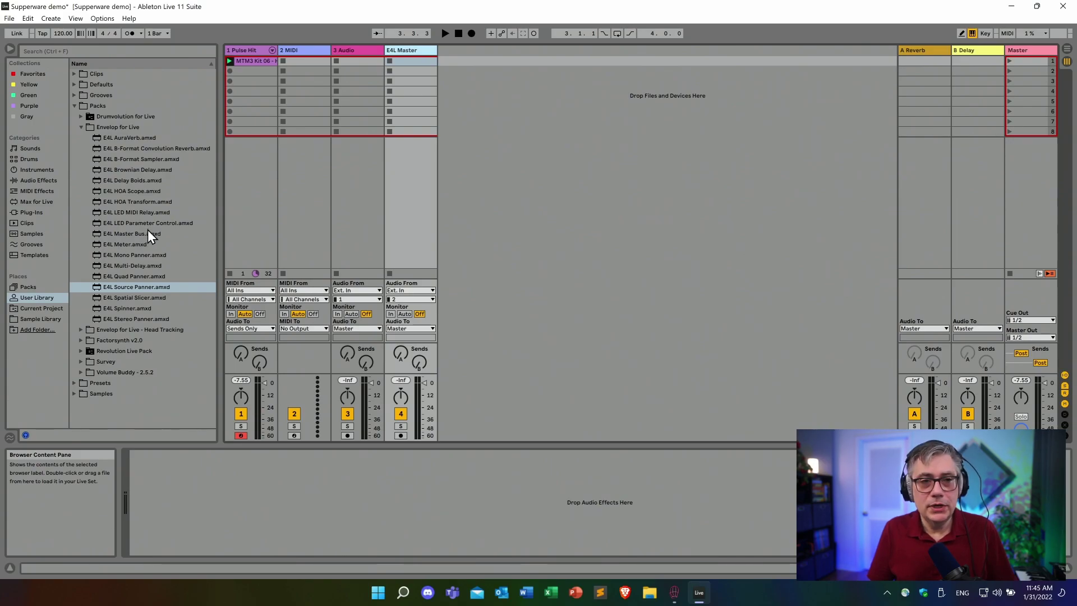
pyautogui.click(82, 128)
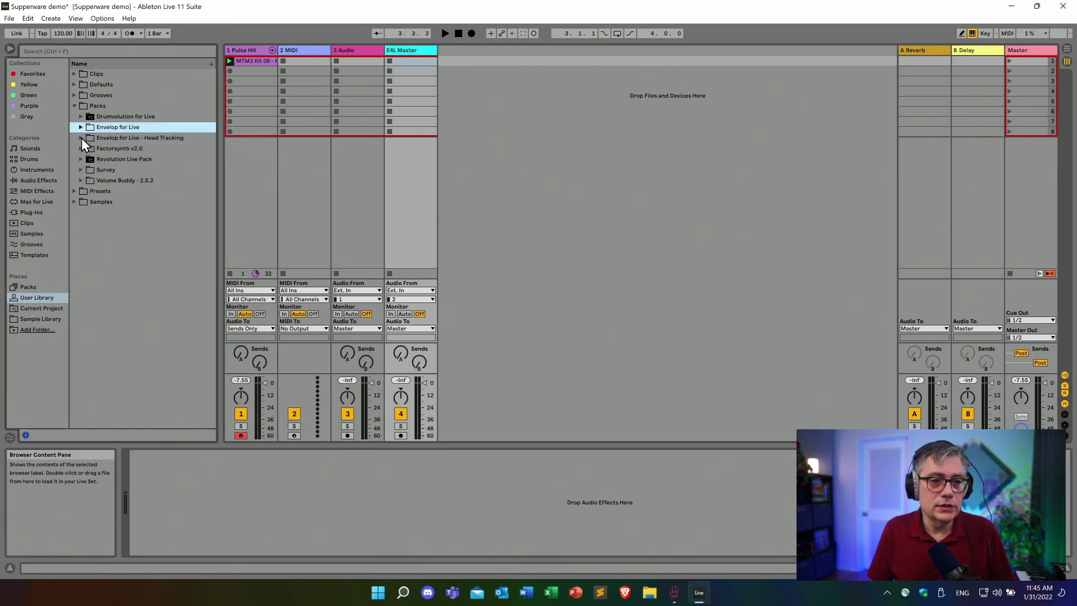
pyautogui.click(82, 138)
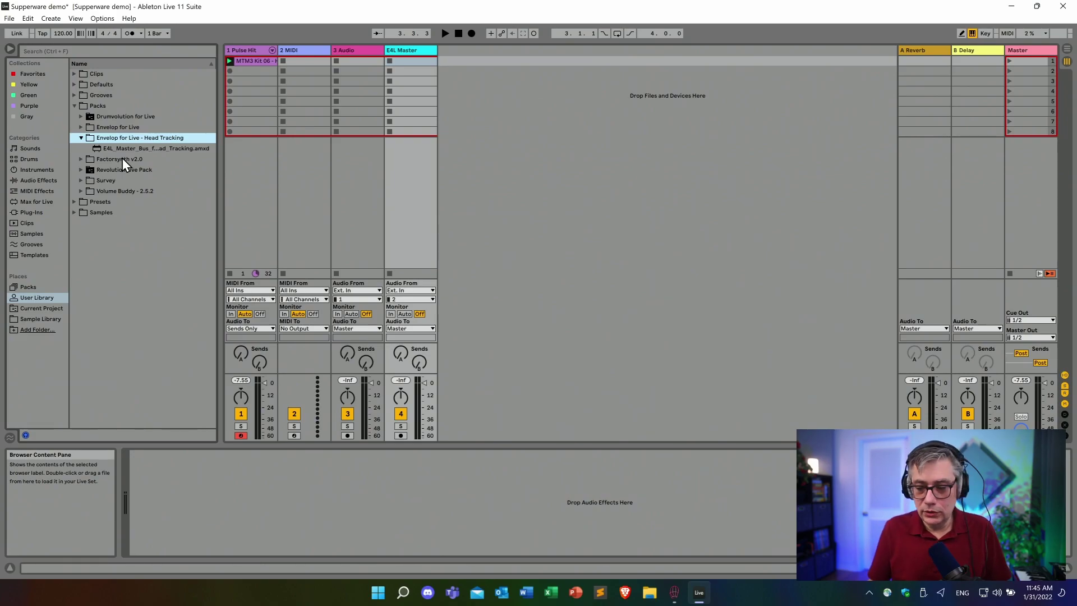
pyautogui.click(135, 148)
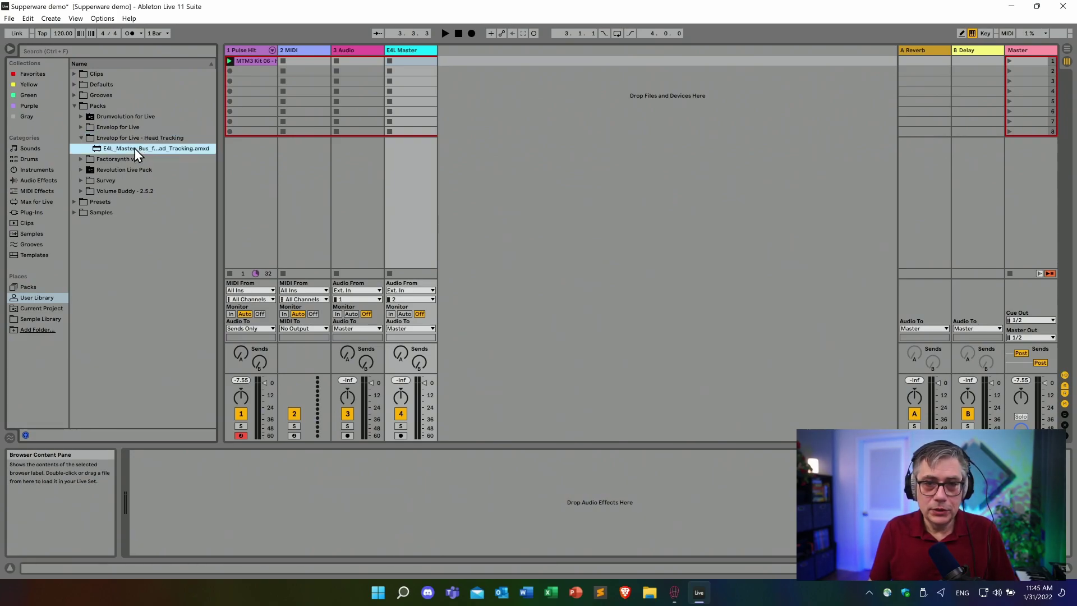
pyautogui.moveTo(388, 164); pyautogui.dragTo(420, 166)
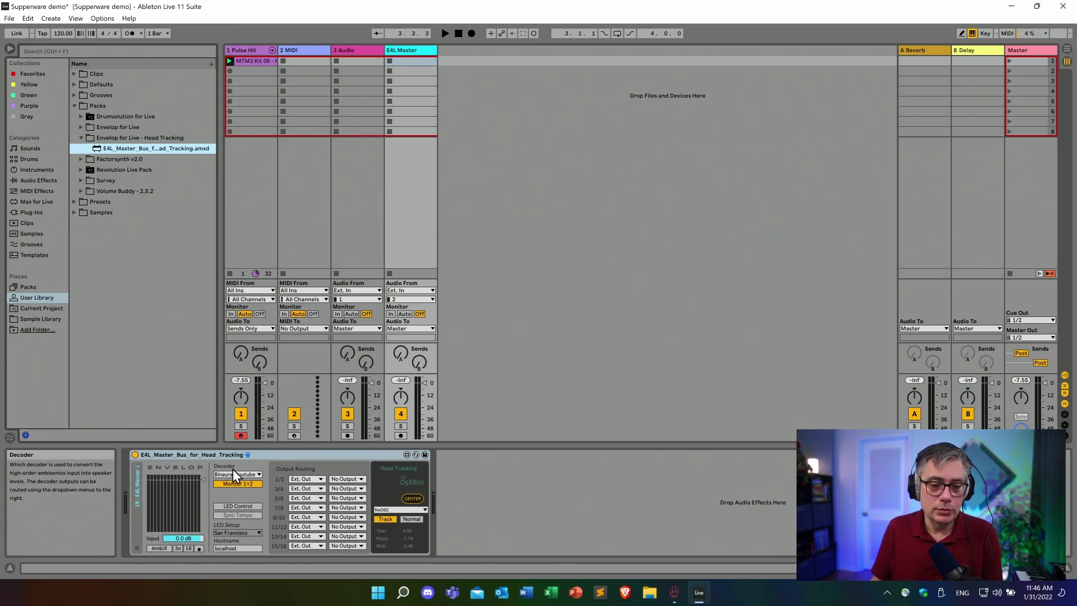
pyautogui.click(250, 477)
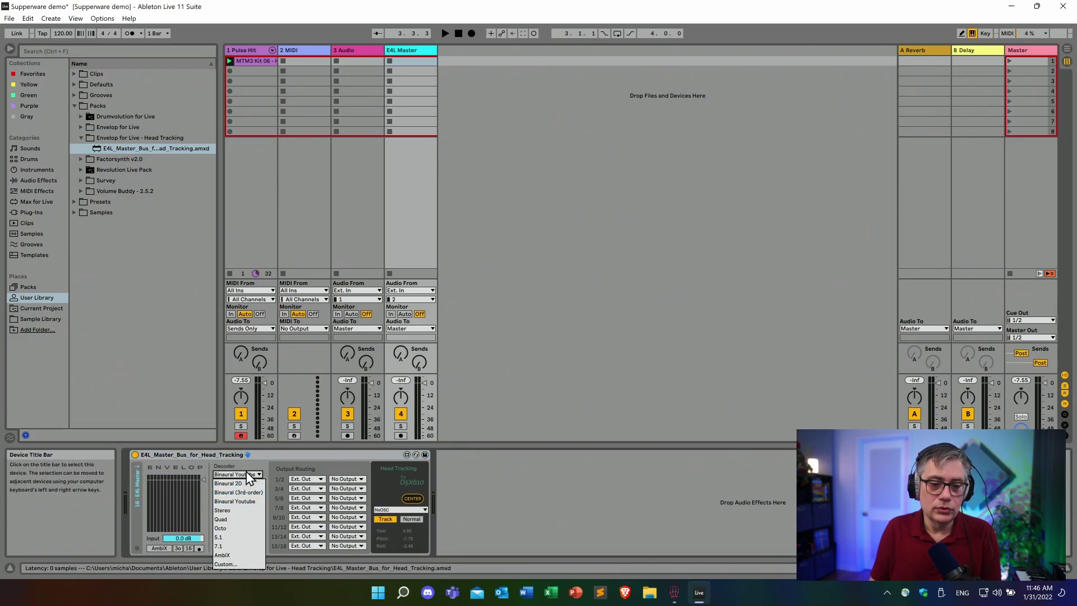
pyautogui.click(248, 465)
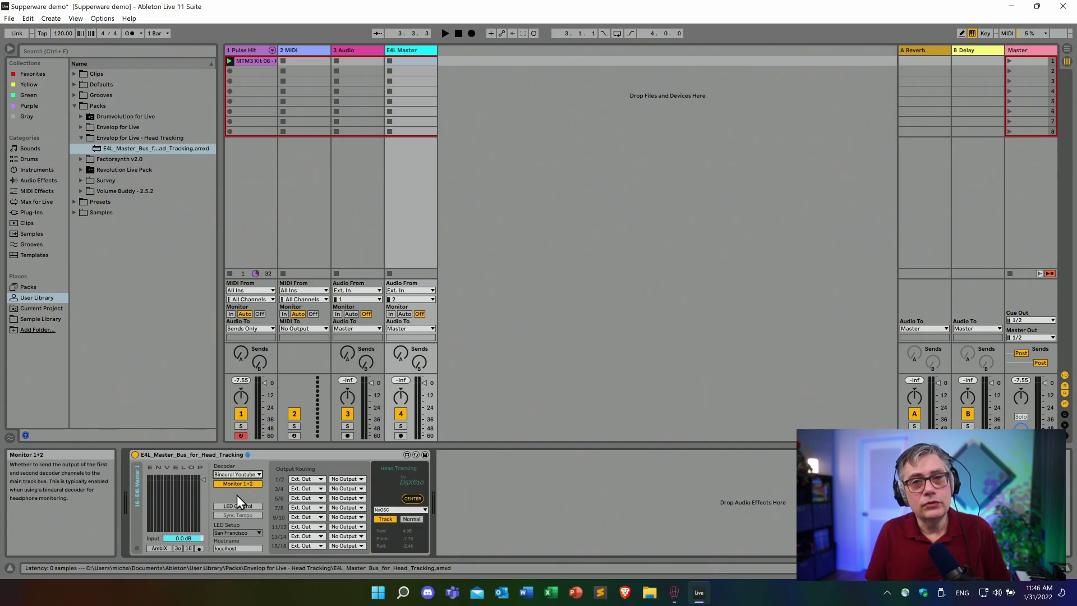
pyautogui.click(318, 478)
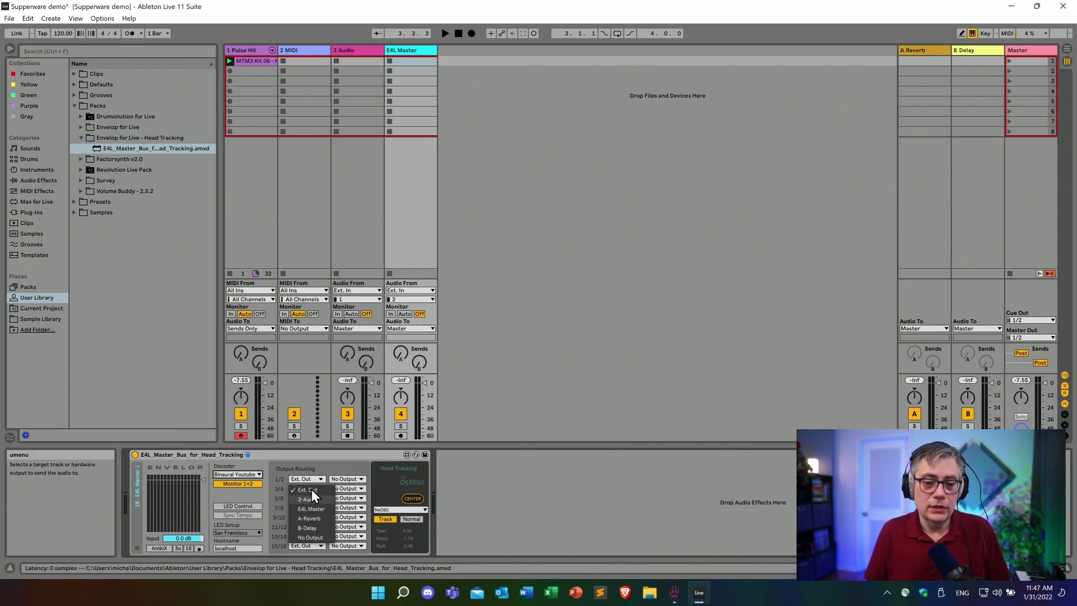
pyautogui.click(317, 469)
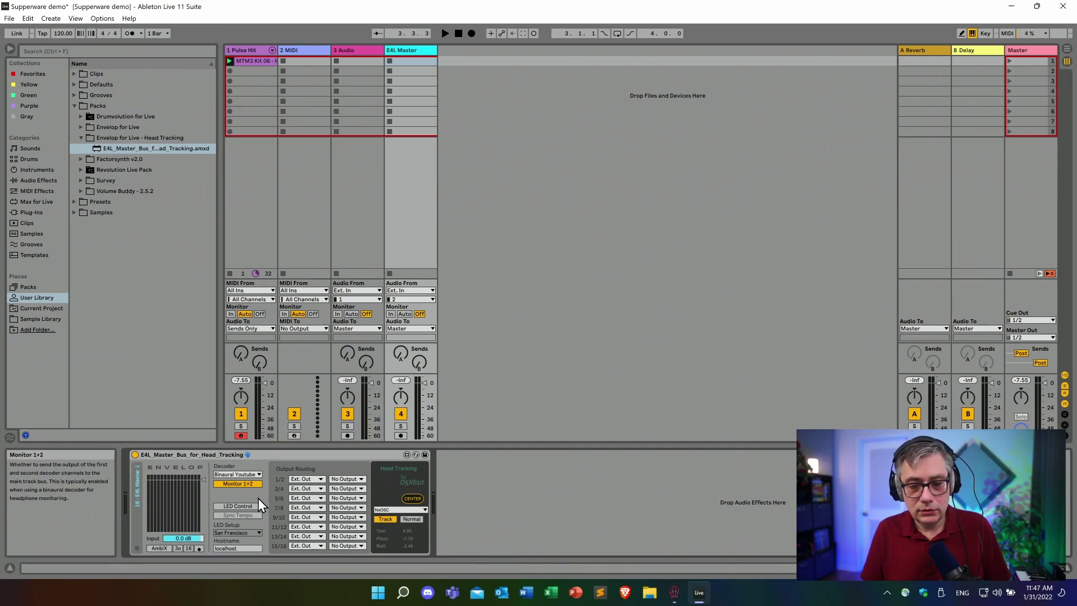
# Switch the master bus device's head tracker source from NxOSC to Bridgehead.
pyautogui.click(420, 511)
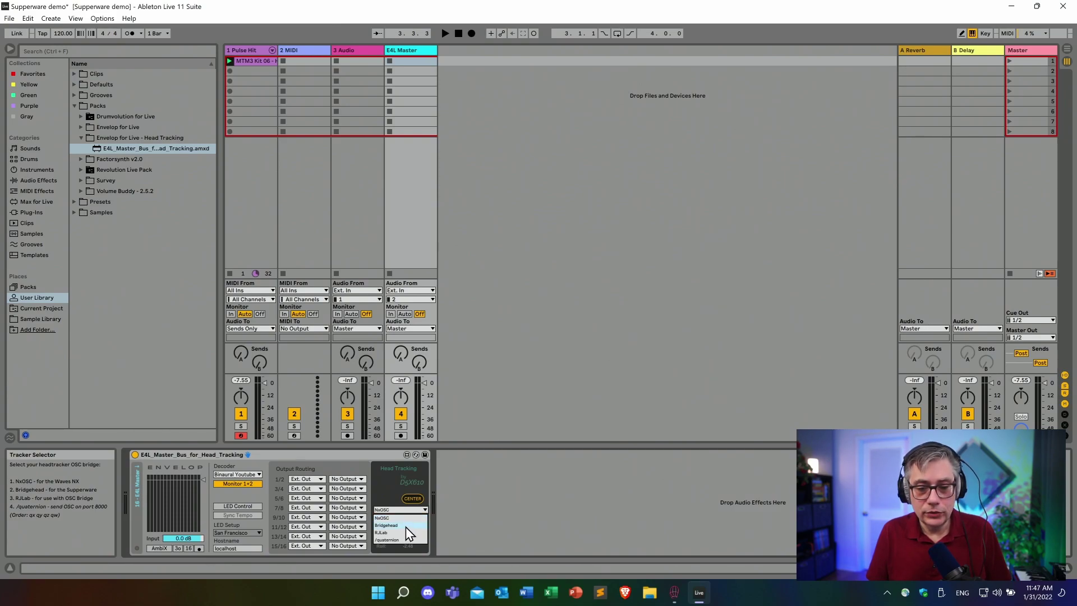
pyautogui.click(404, 525)
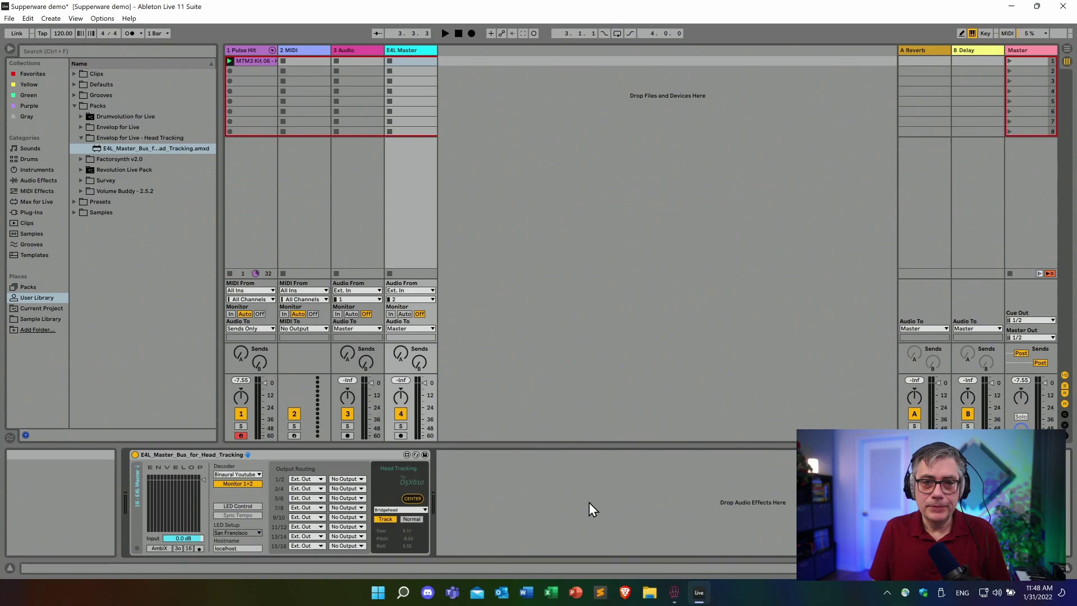
# Switch Pulse Hit's E4L Source Panner from Stereo to Mono.
pyautogui.click(249, 49)
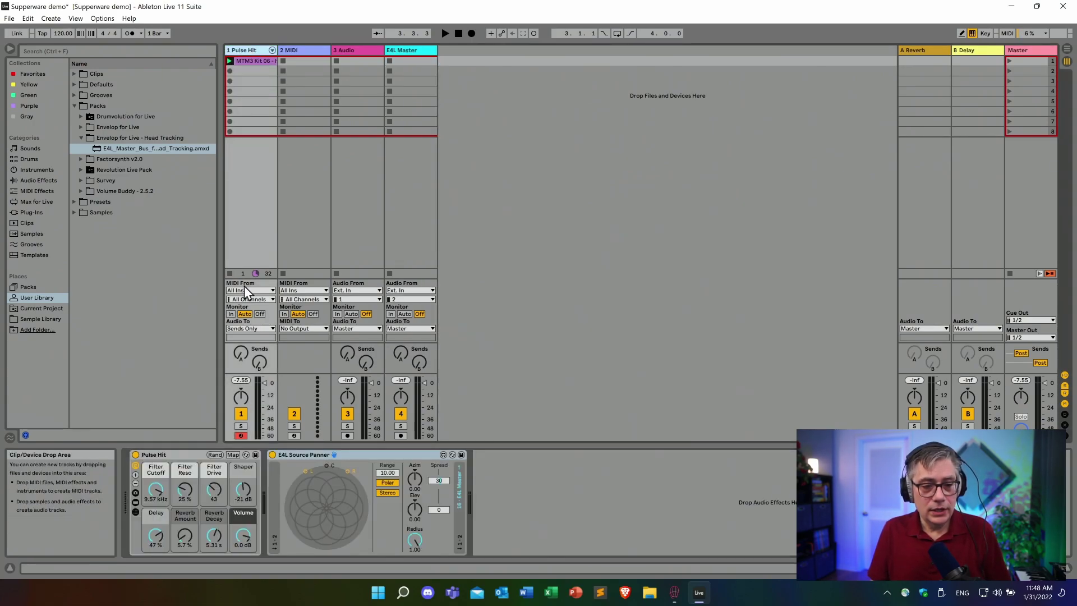
pyautogui.click(386, 493)
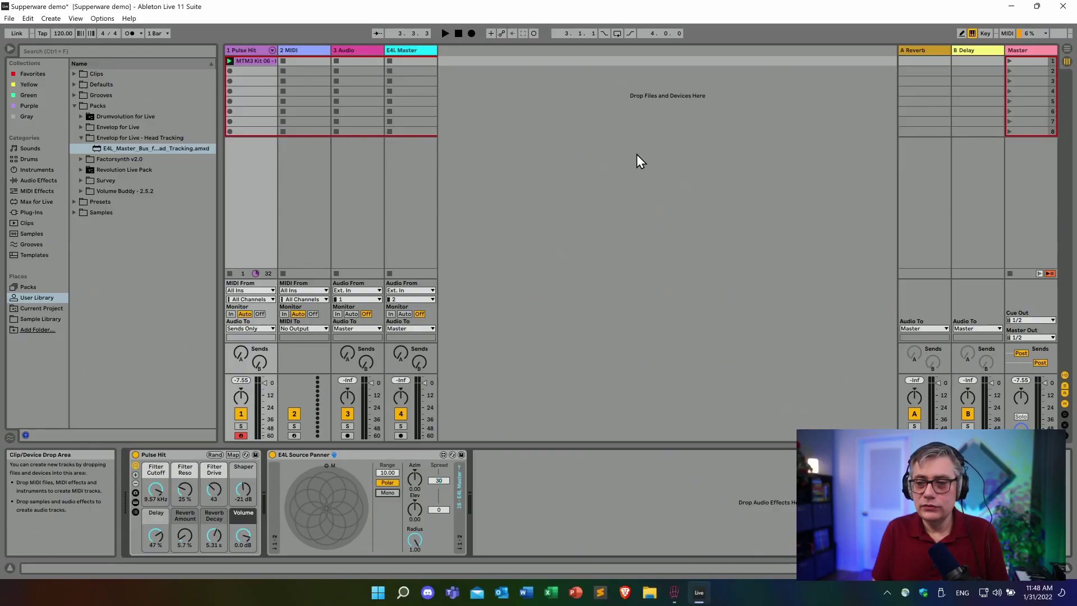
# Play Master scene 1 and swing the Pulse Hit source azimuth to about -88, far left.
pyautogui.click(1009, 61)
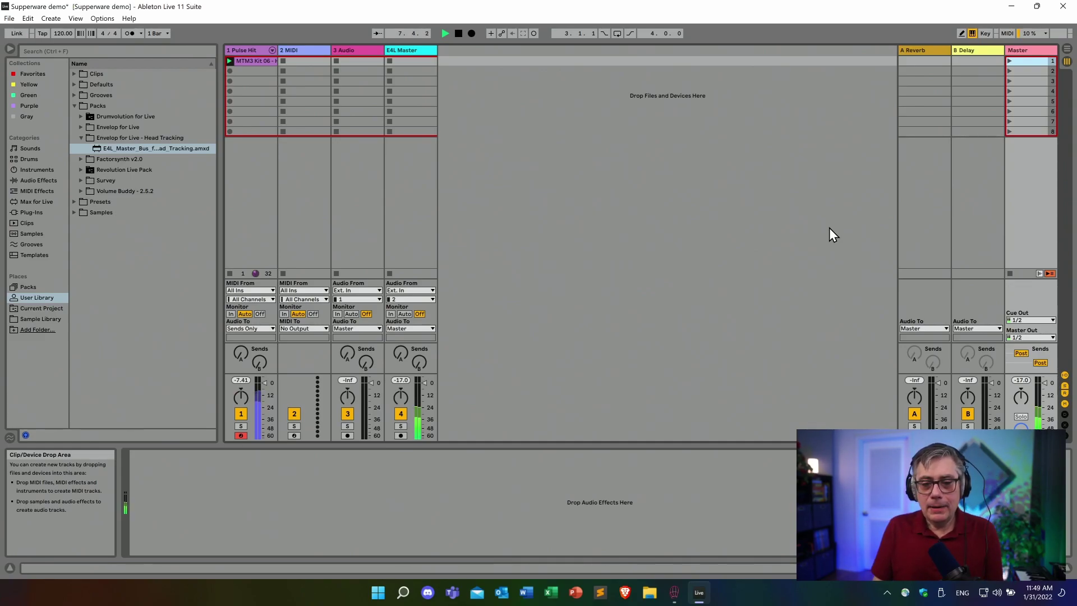
pyautogui.click(254, 49)
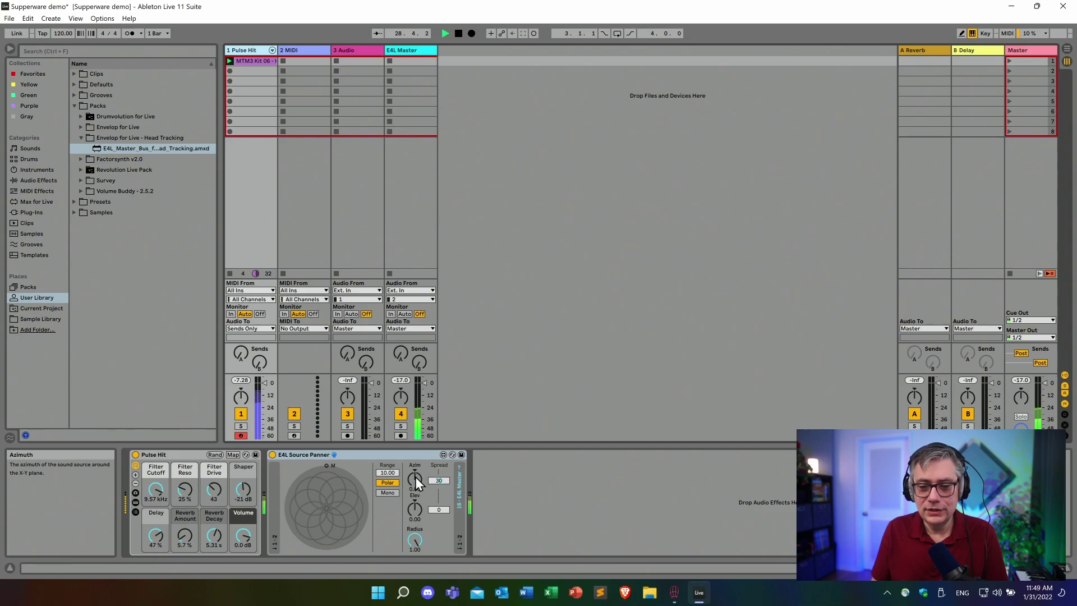
pyautogui.moveTo(414, 477)
pyautogui.mouseDown()
pyautogui.moveTo(414, 501)
pyautogui.moveTo(414, 458)
pyautogui.moveTo(413, 475)
pyautogui.mouseUp()
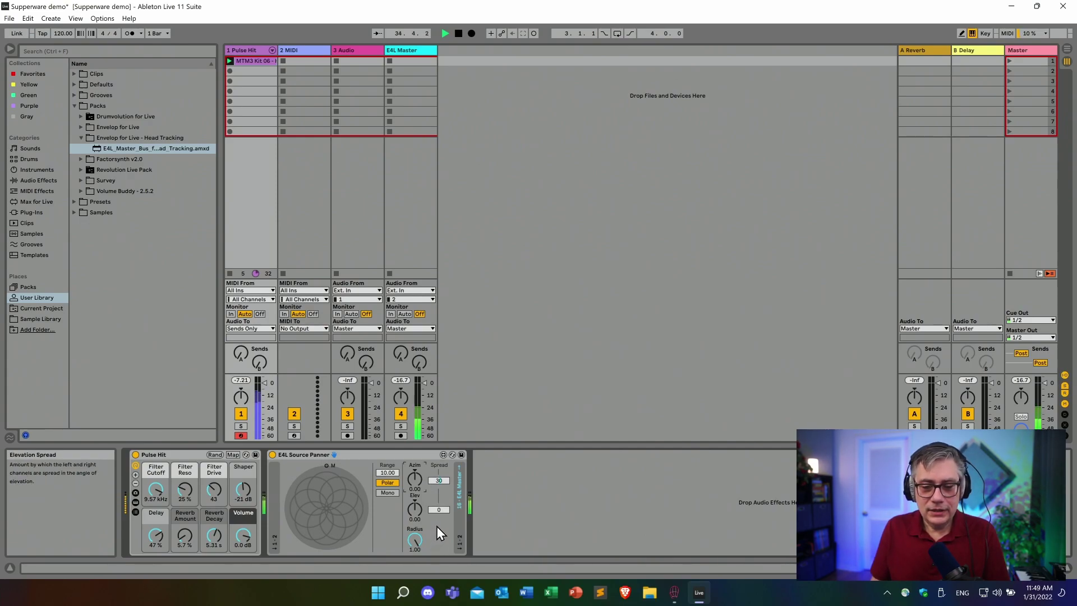
# Switch the Source Panner to XYZ, lower Z then reset it to 0.00, and stop playback.
pyautogui.click(389, 484)
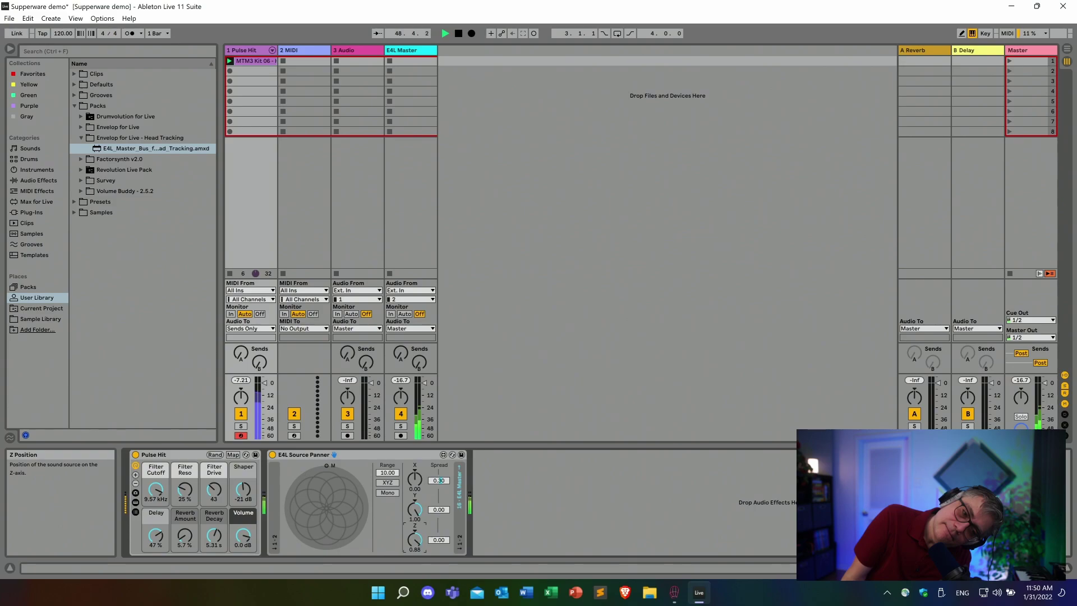
pyautogui.moveTo(414, 540); pyautogui.dragTo(415, 555)
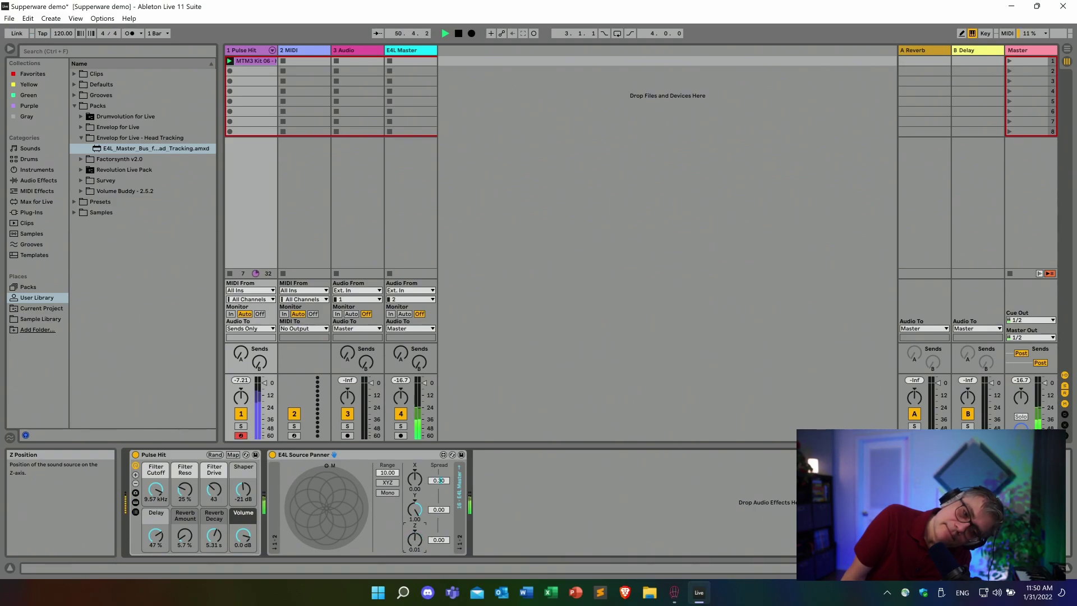
pyautogui.click(414, 529)
pyautogui.press('Delete')
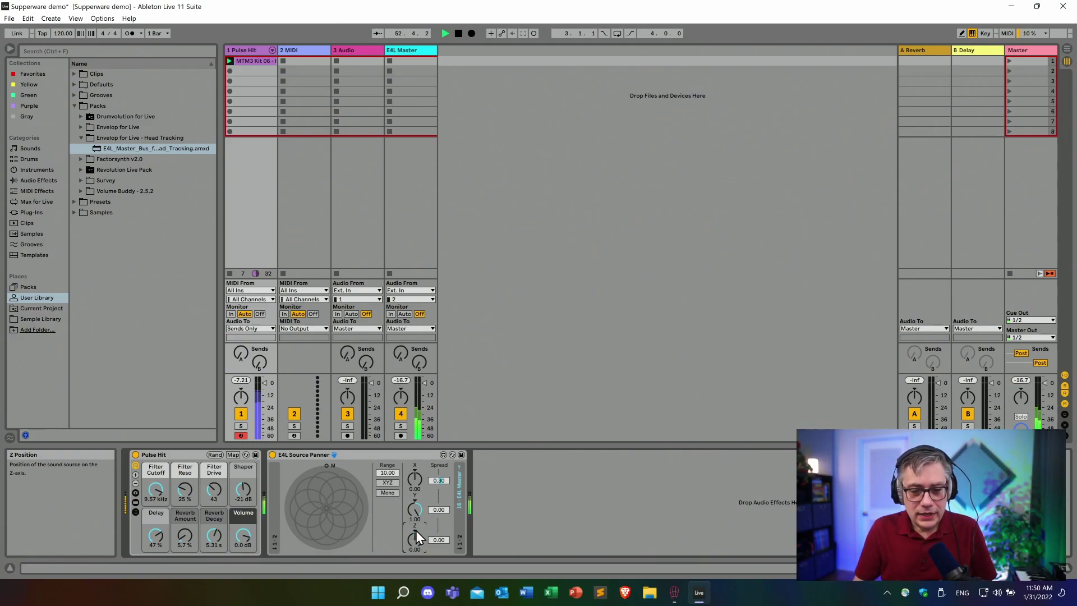
pyautogui.click(459, 33)
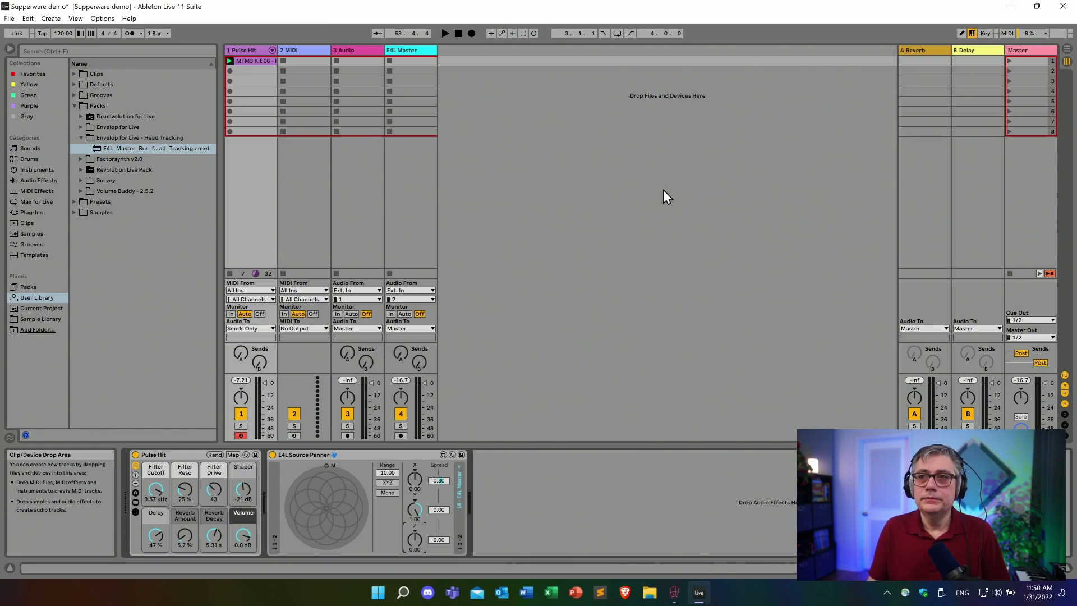
# Set the E4L Master head tracking rotation to Reverse, reselect Pulse Hit, and relaunch scene 1.
pyautogui.click(406, 51)
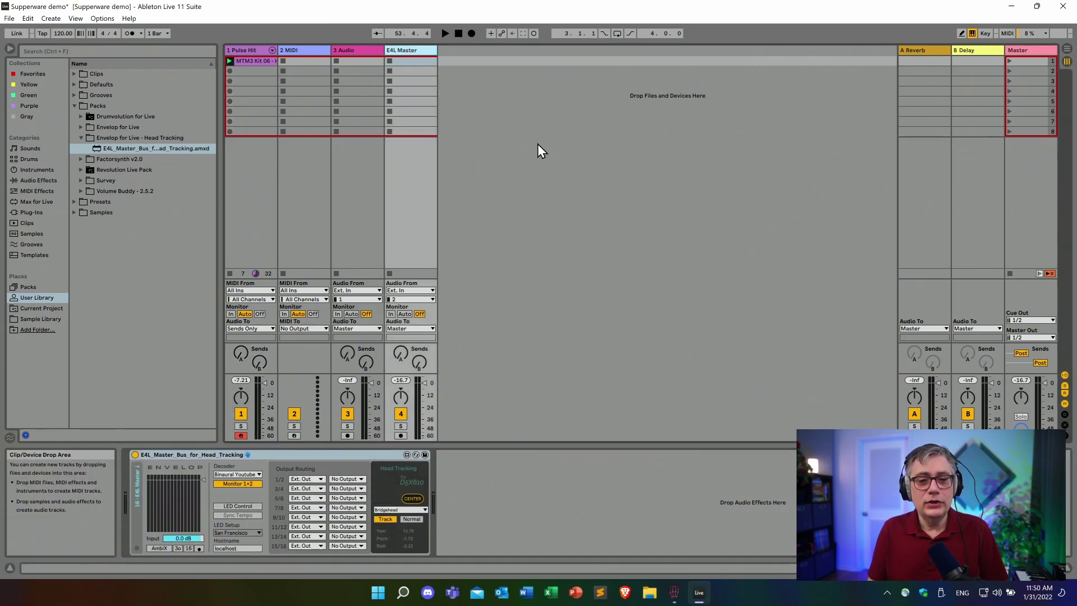
pyautogui.click(414, 517)
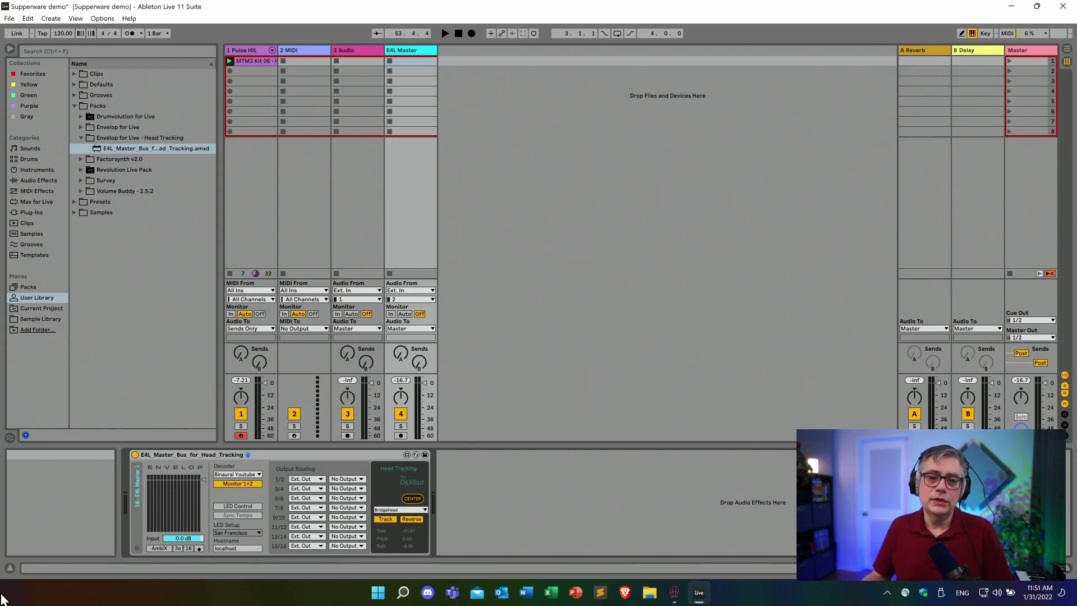
pyautogui.click(241, 50)
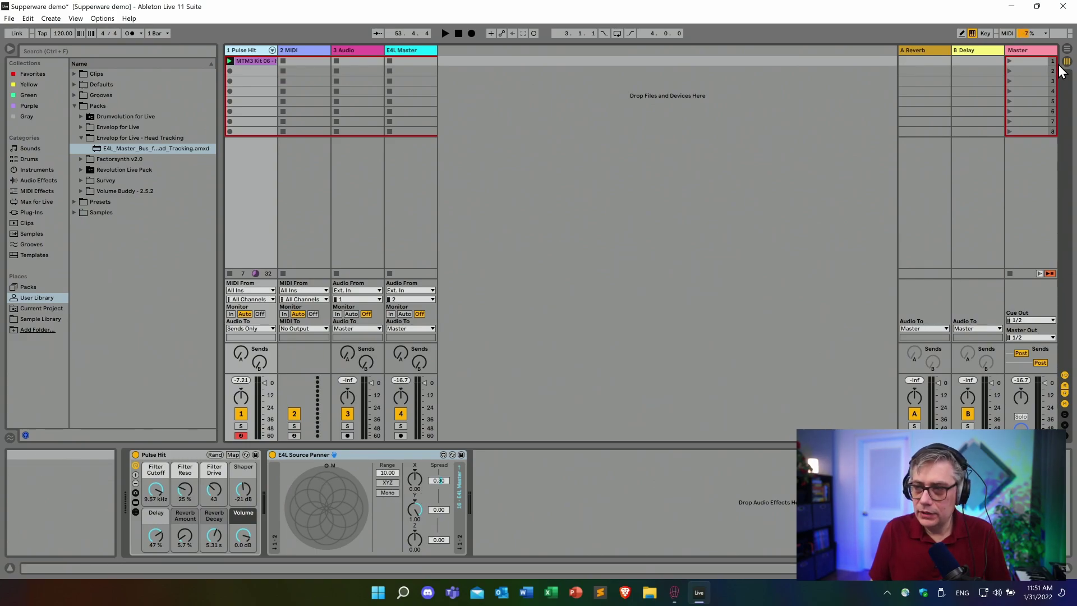
pyautogui.click(1008, 61)
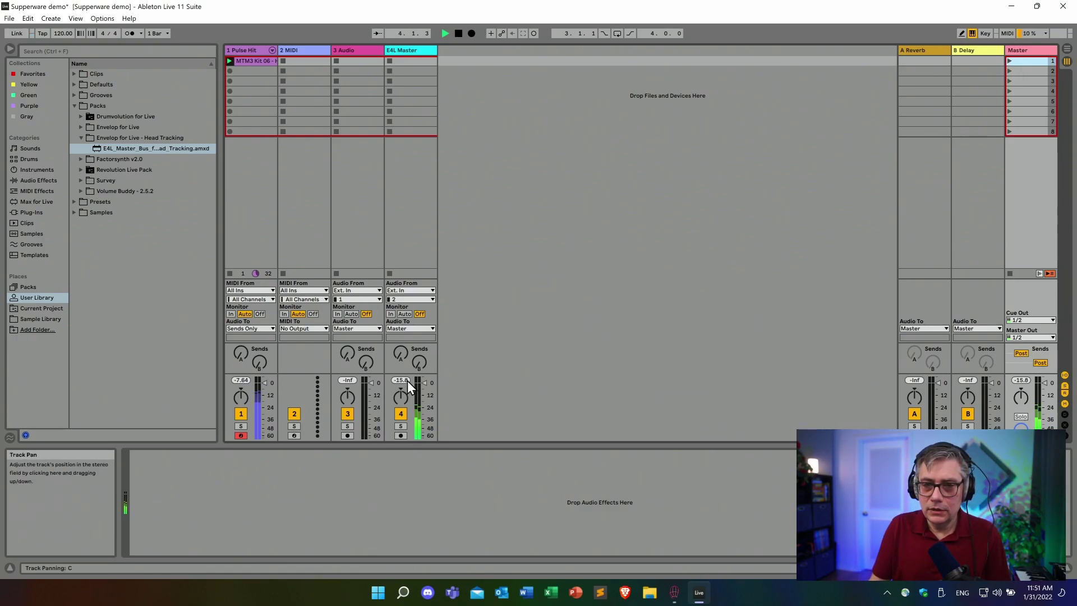
# Move the Pulse Hit source along X, Z and Y, ending near X -0.02, Y 1.00, Z -0.04, then stop.
pyautogui.click(256, 50)
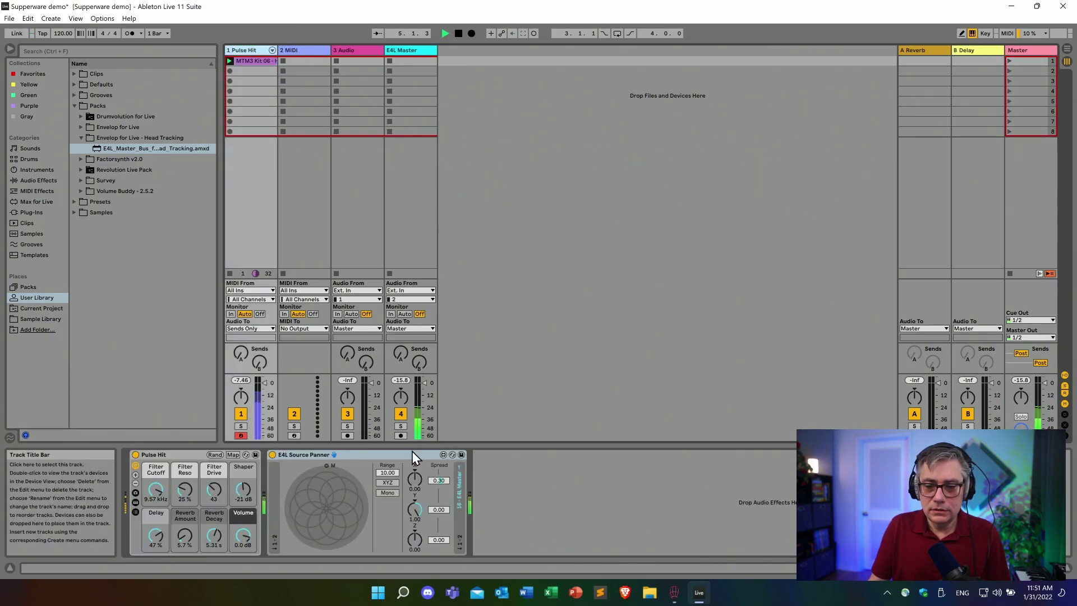
pyautogui.moveTo(415, 481); pyautogui.dragTo(414, 426)
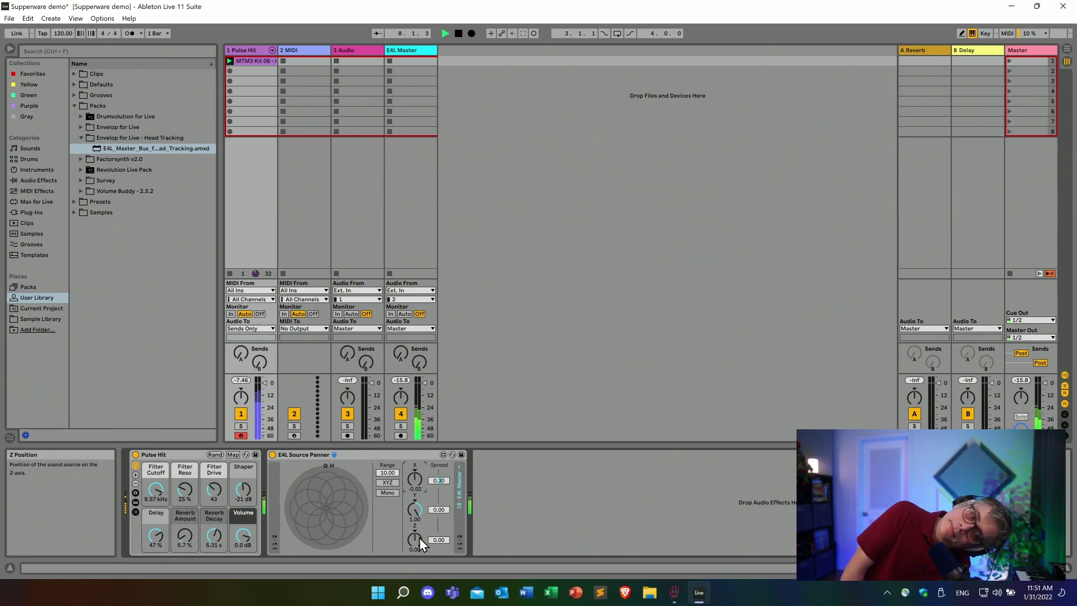
pyautogui.moveTo(419, 537)
pyautogui.mouseDown()
pyautogui.moveTo(419, 495)
pyautogui.moveTo(419, 540)
pyautogui.mouseUp()
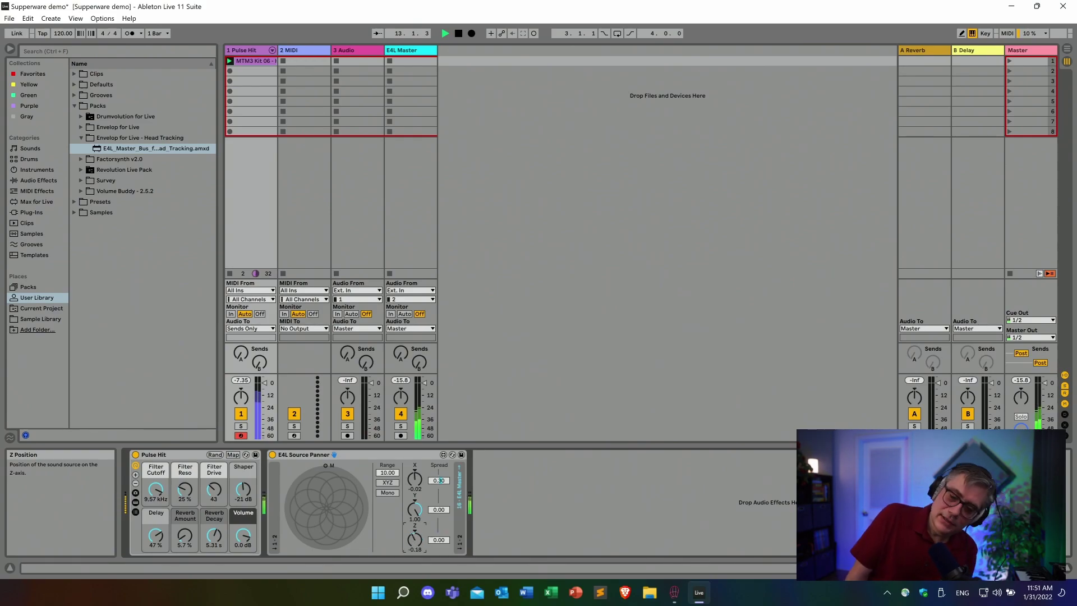
pyautogui.moveTo(415, 540); pyautogui.dragTo(415, 532)
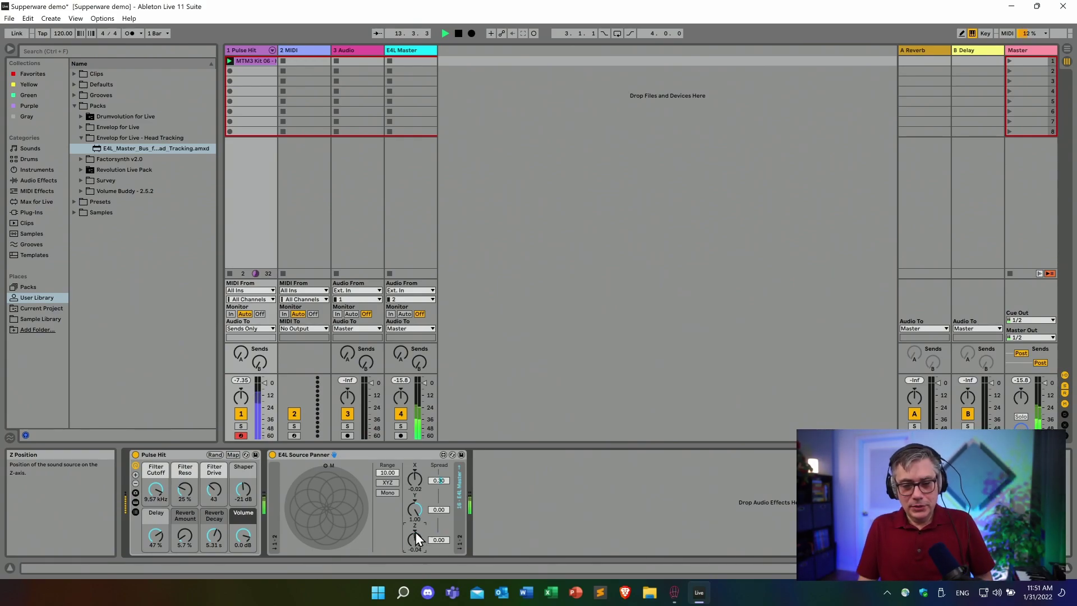
pyautogui.click(416, 502)
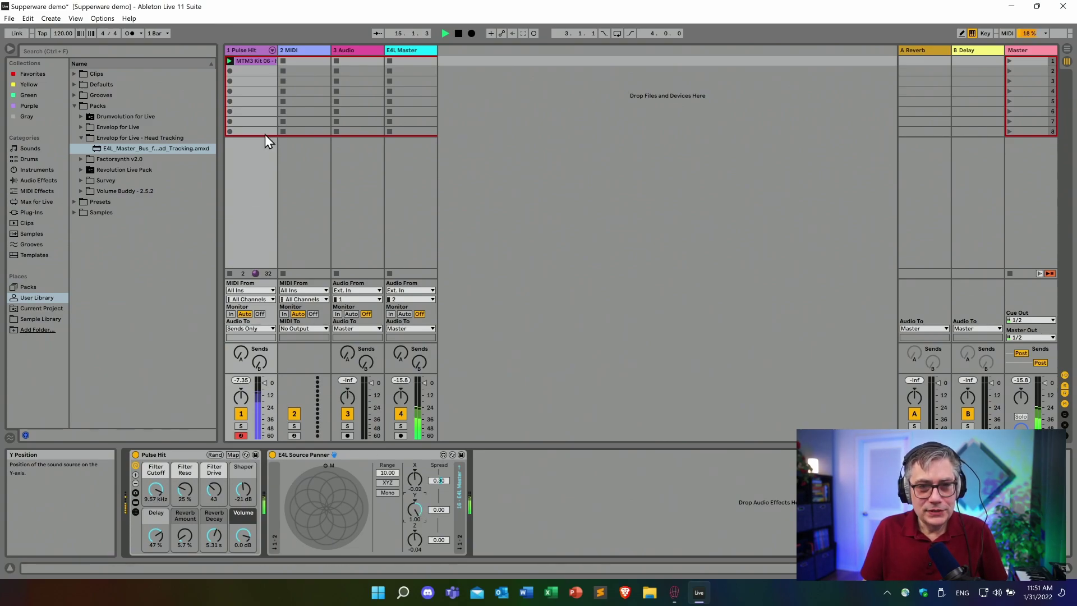
pyautogui.click(456, 33)
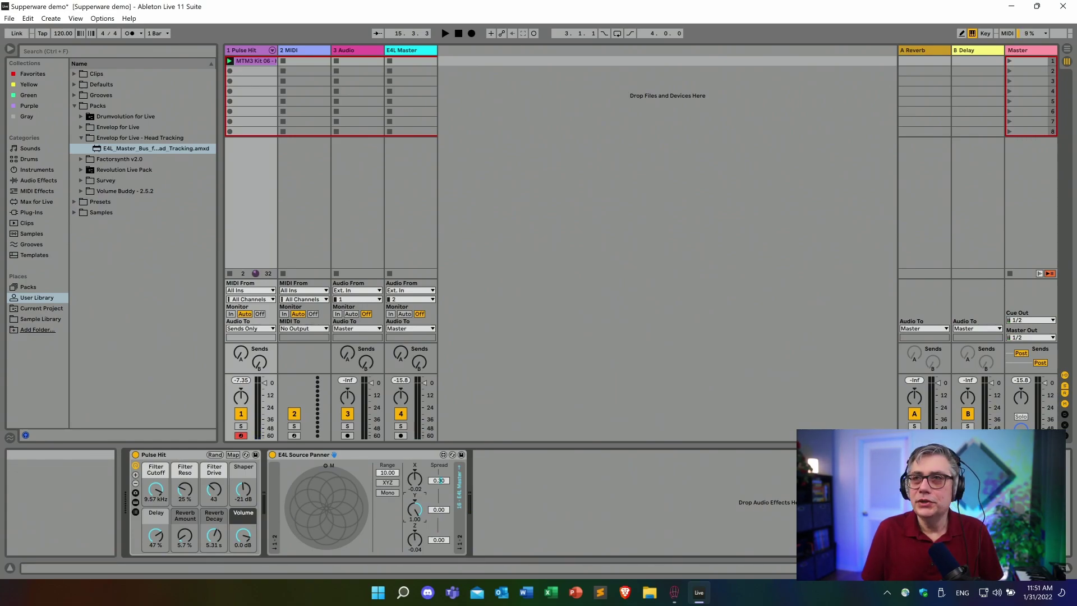
# Set Bridgehead's head tracker chirality to 'Cable on right' and move its settings window off-screen.
pyautogui.moveTo(617, 0); pyautogui.dragTo(423, 110)
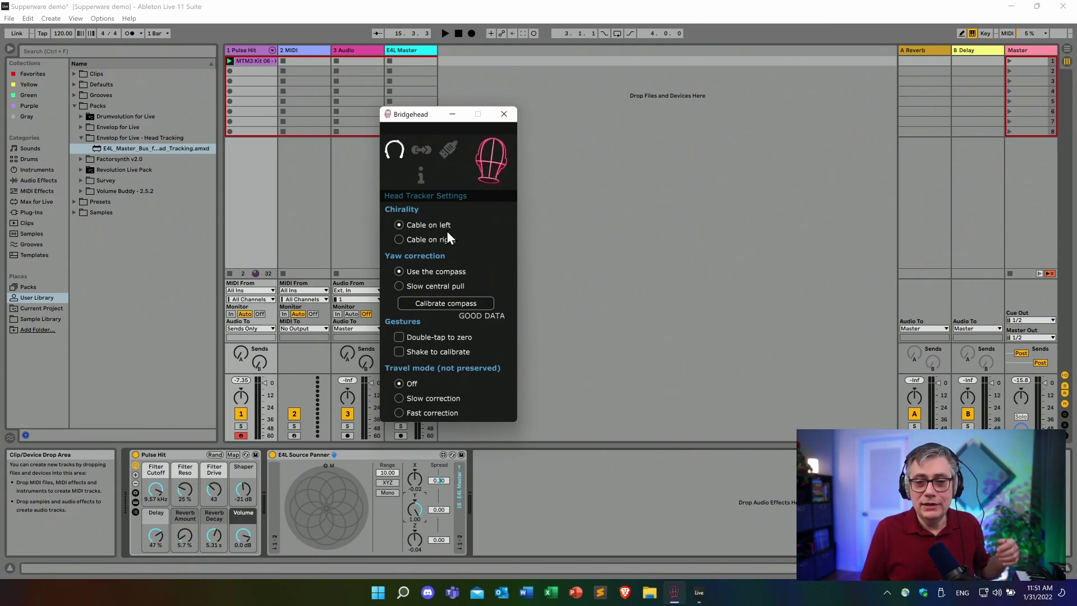
pyautogui.click(400, 239)
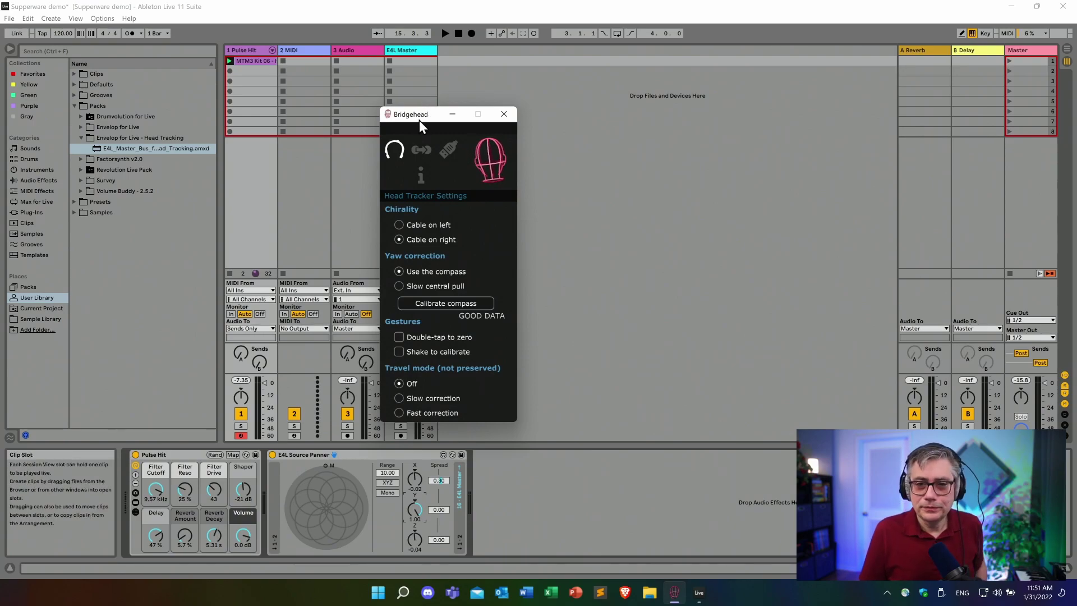
pyautogui.moveTo(419, 115); pyautogui.dragTo(368, 136)
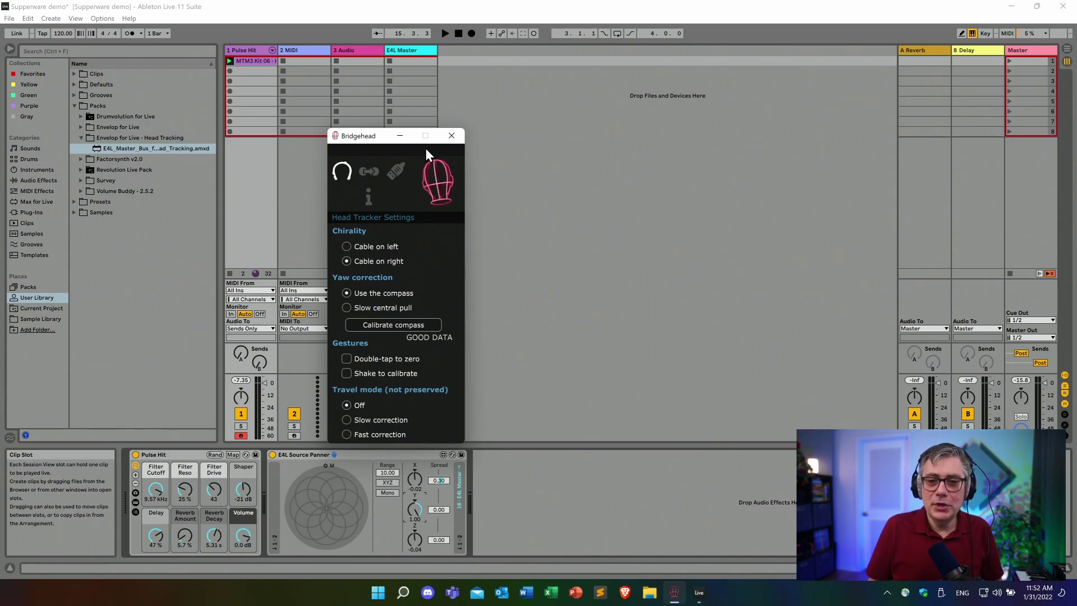
pyautogui.moveTo(369, 135); pyautogui.dragTo(661, 1)
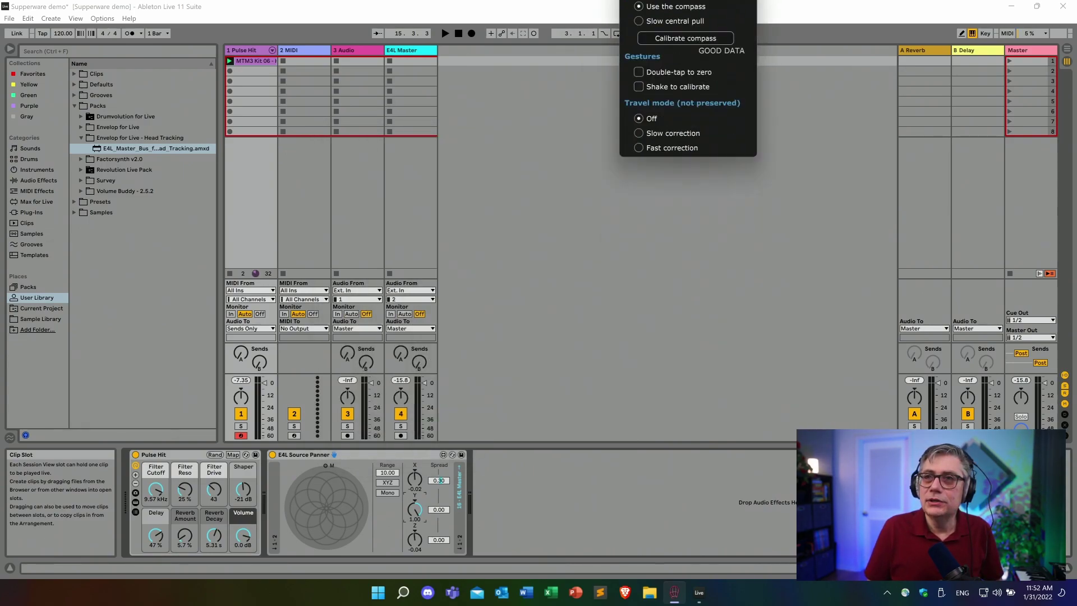
# Return the Source Panner to Polar, relaunch scene 1, and swing the Pulse Hit azimuth leftward.
pyautogui.click(387, 483)
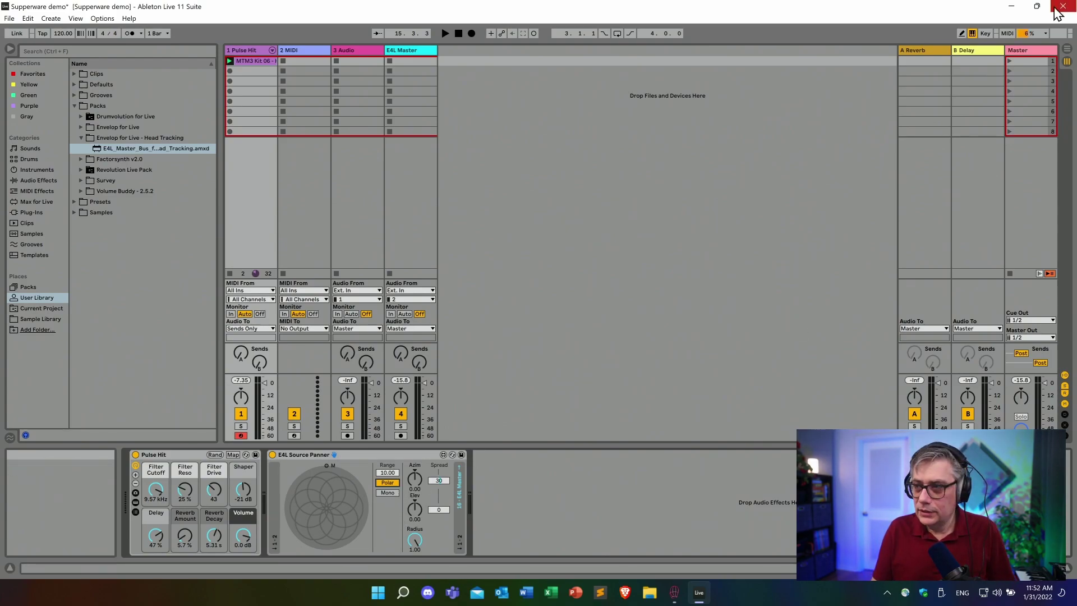
pyautogui.click(1009, 60)
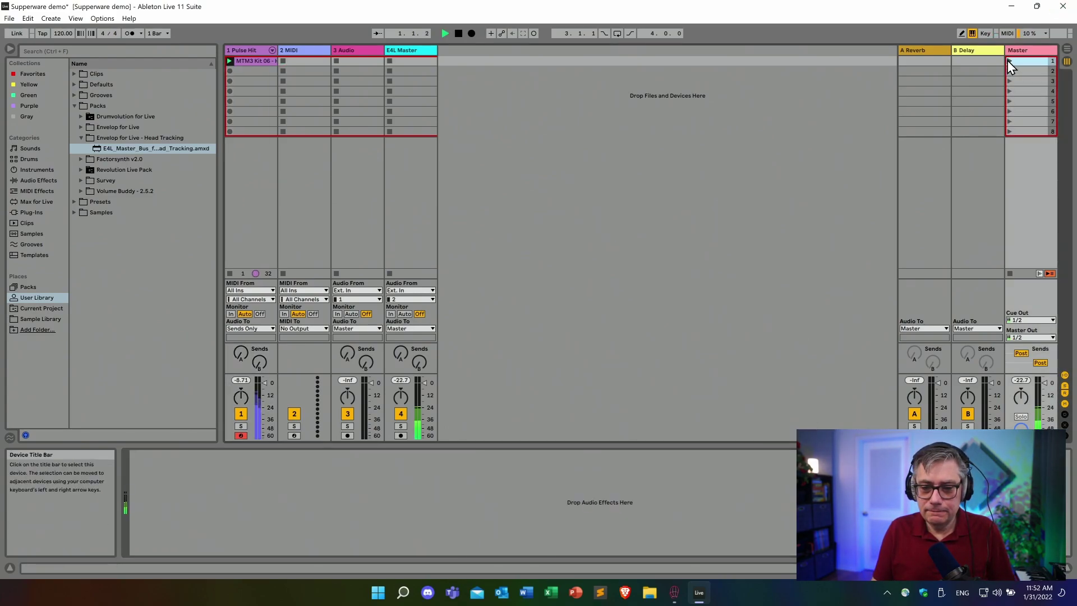
pyautogui.click(247, 50)
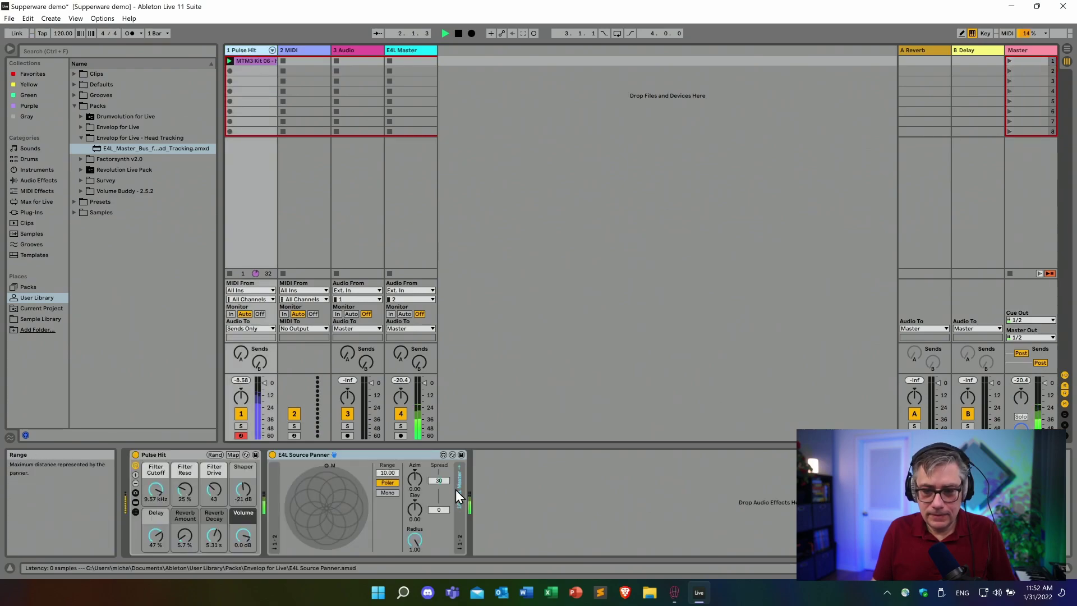
pyautogui.moveTo(415, 477)
pyautogui.mouseDown()
pyautogui.moveTo(415, 503)
pyautogui.moveTo(415, 474)
pyautogui.mouseUp()
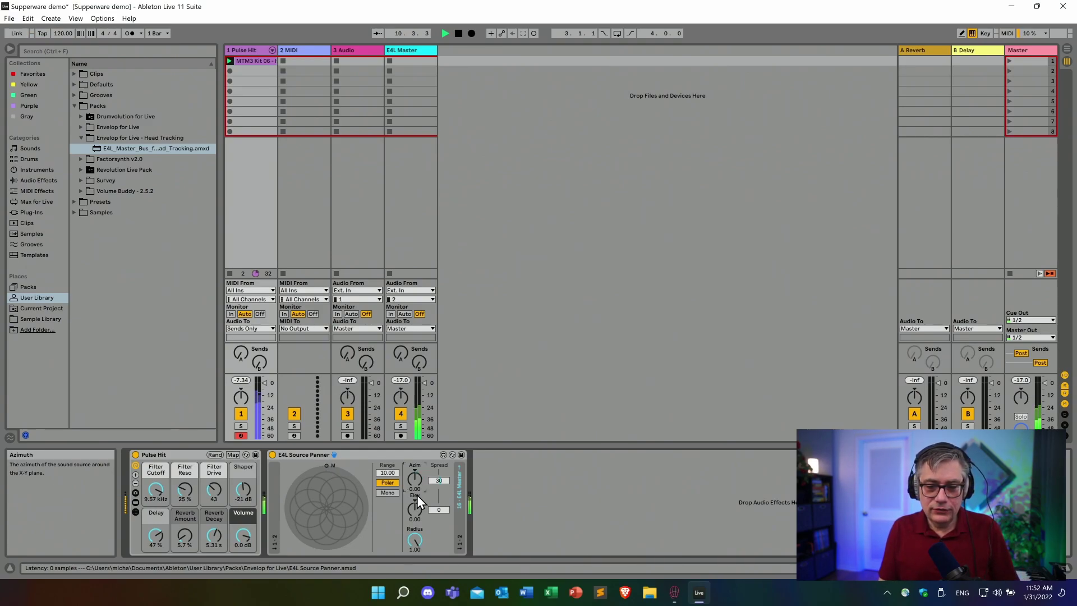
# Put the panner back in XYZ mode, nudge Z and reset it to 0.00, then stop playback.
pyautogui.click(388, 483)
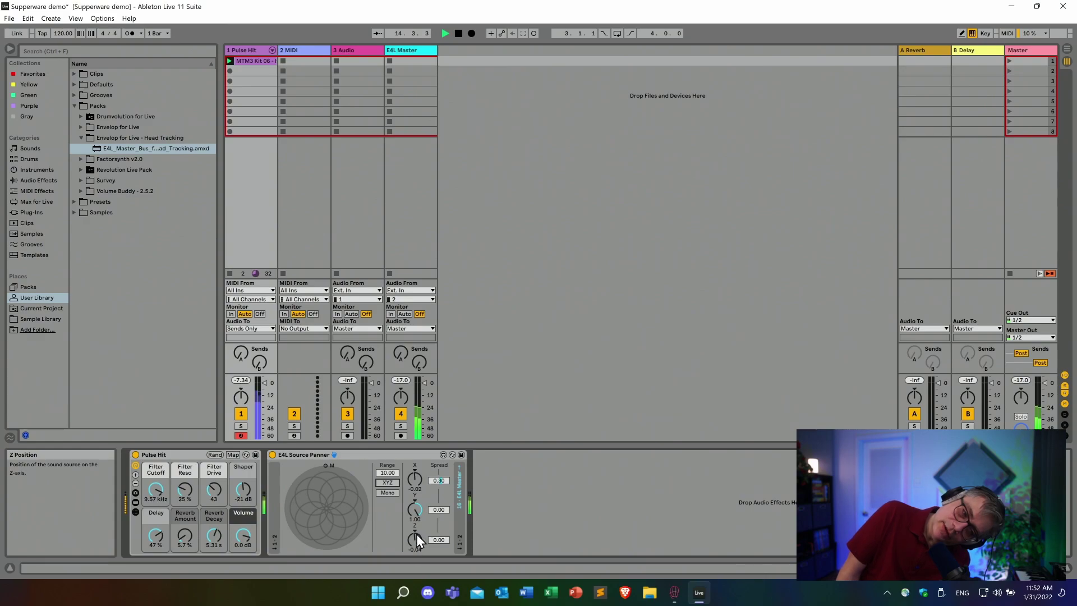
pyautogui.moveTo(414, 540); pyautogui.dragTo(414, 543)
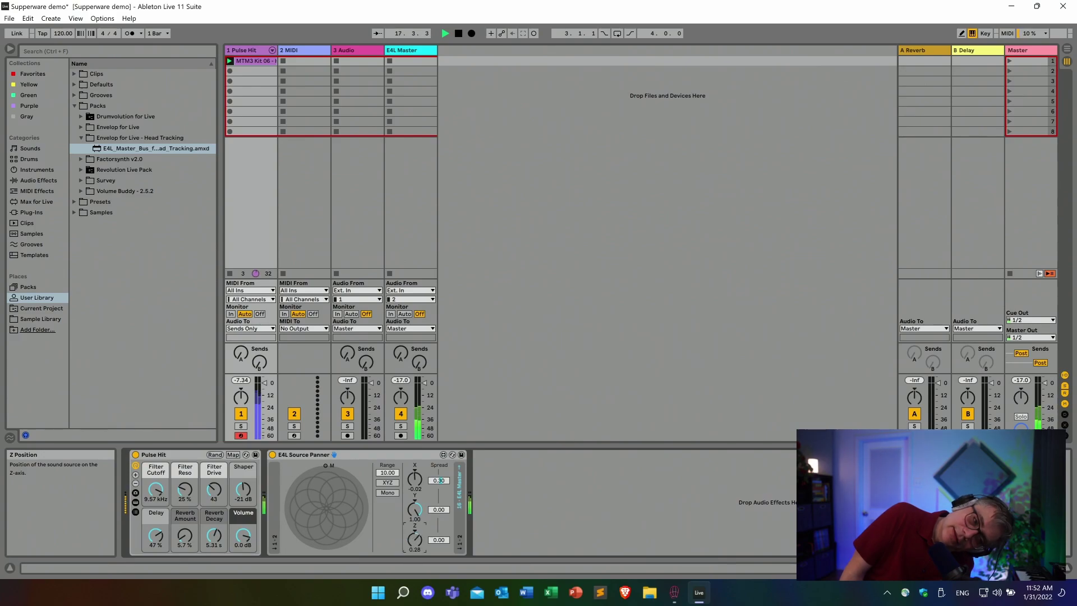
pyautogui.press('Delete')
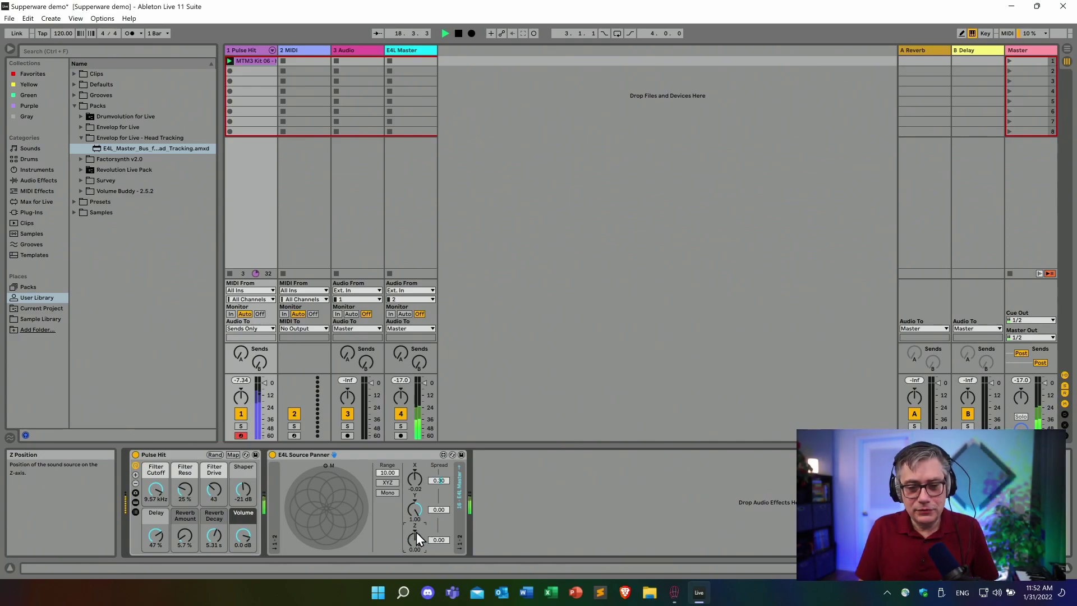
pyautogui.click(459, 33)
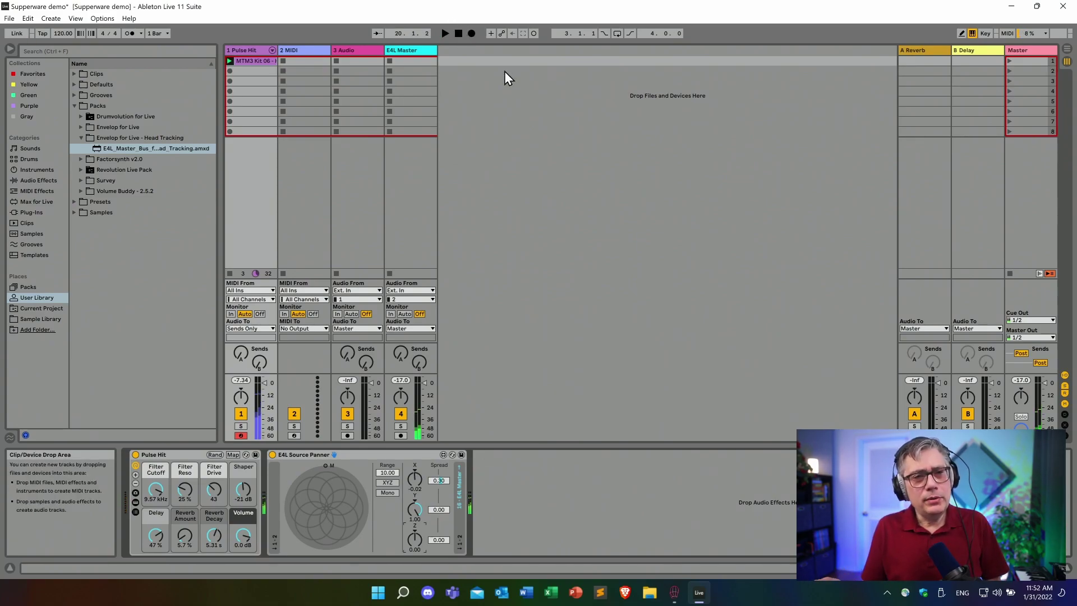